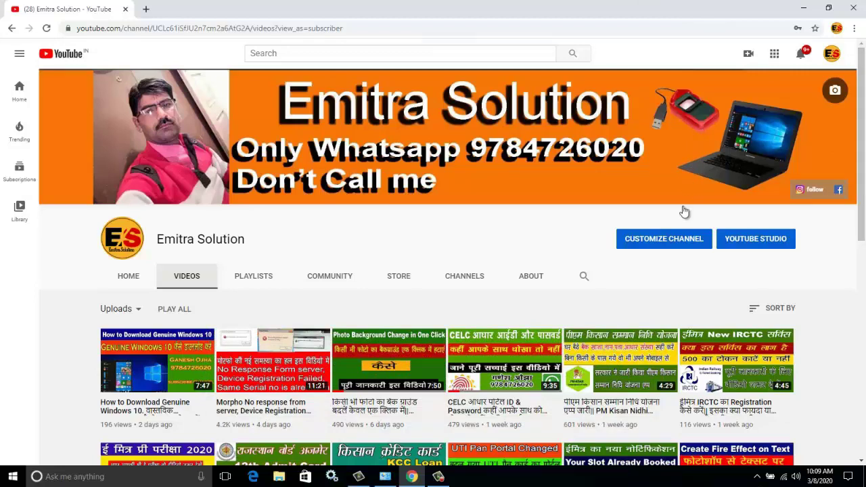
Minimize the browser, refresh the desktop and delete the SBI KIOSK ADMIN and SBI KIOSK shortcuts.
{"action": "left_click", "coordinate": [800, 10]}
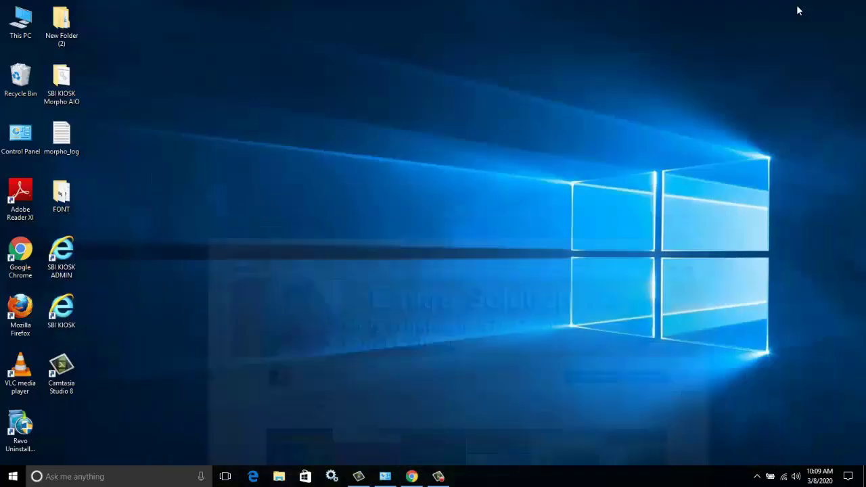
{"action": "right_click", "coordinate": [264, 82]}
{"action": "left_click", "coordinate": [291, 116]}
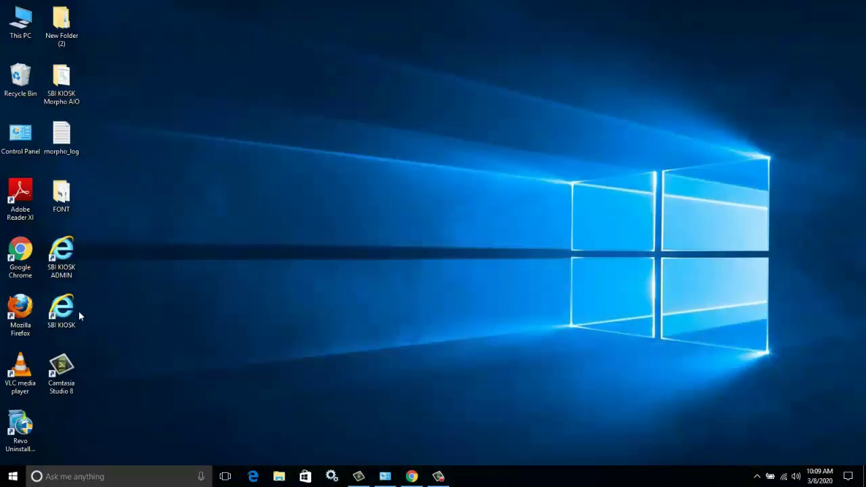
{"action": "left_click_drag", "start_coordinate": [94, 334], "coordinate": [68, 247]}
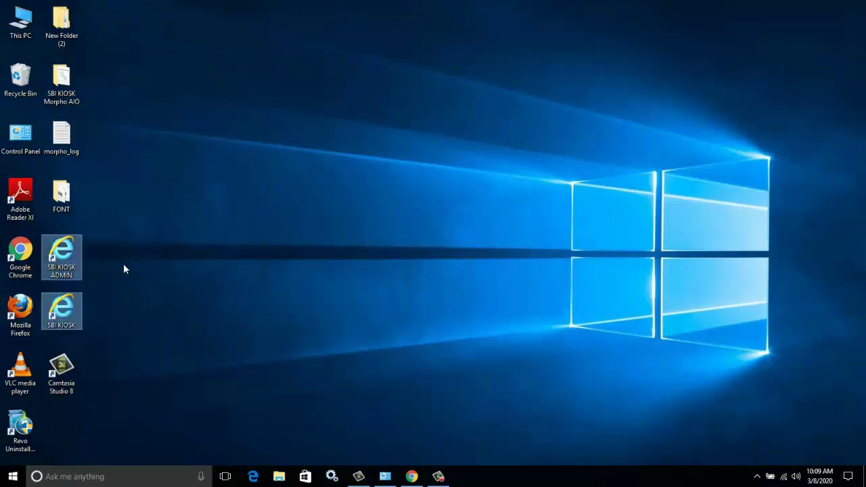
{"action": "key", "text": "Delete"}
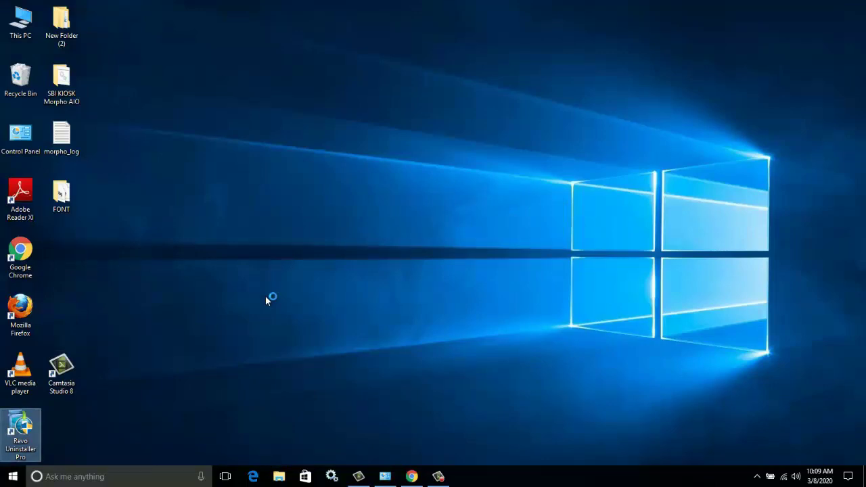
Switch to Revo Uninstaller Pro and uninstall MORPHO API MSO-13XX Setup ver 2.2.1.8, skipping the registry backup and restore point.
{"action": "left_click", "coordinate": [464, 292]}
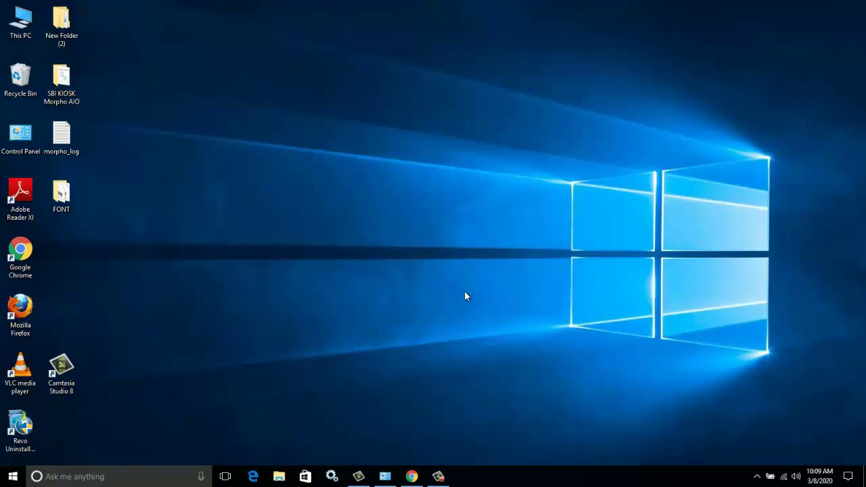
{"action": "left_click_drag", "start_coordinate": [79, 357], "coordinate": [75, 249]}
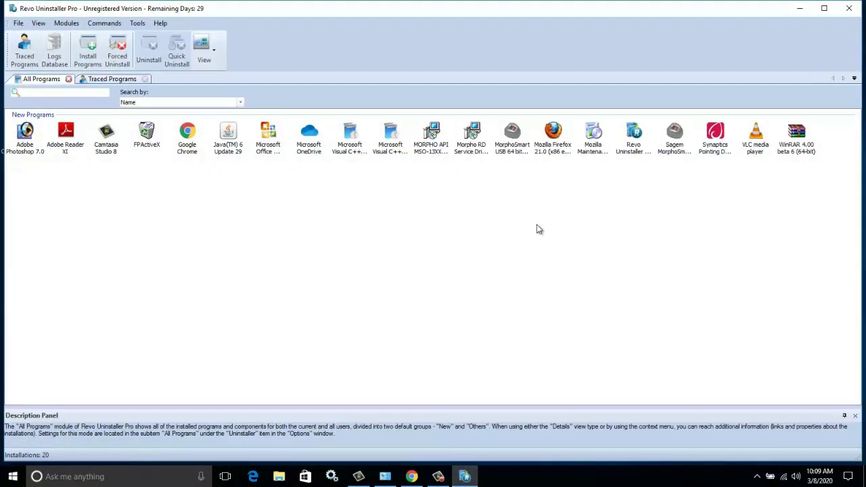
{"action": "left_click", "coordinate": [436, 155]}
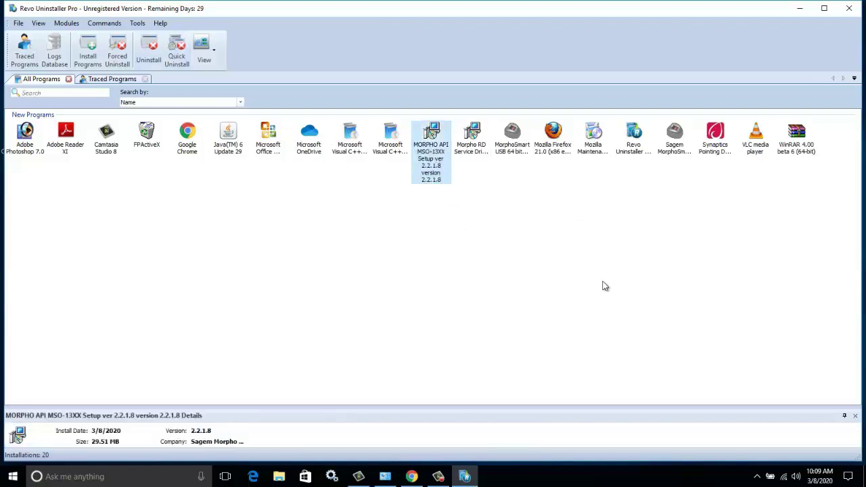
{"action": "left_click", "coordinate": [149, 50]}
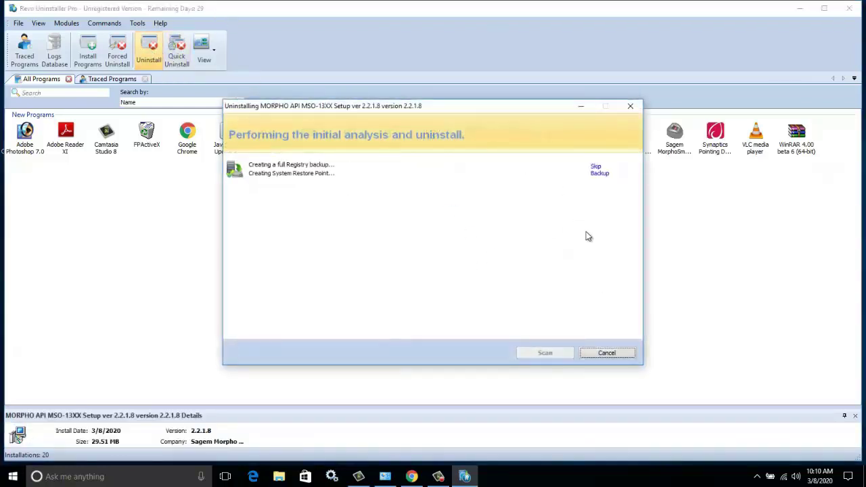
{"action": "left_click", "coordinate": [607, 173]}
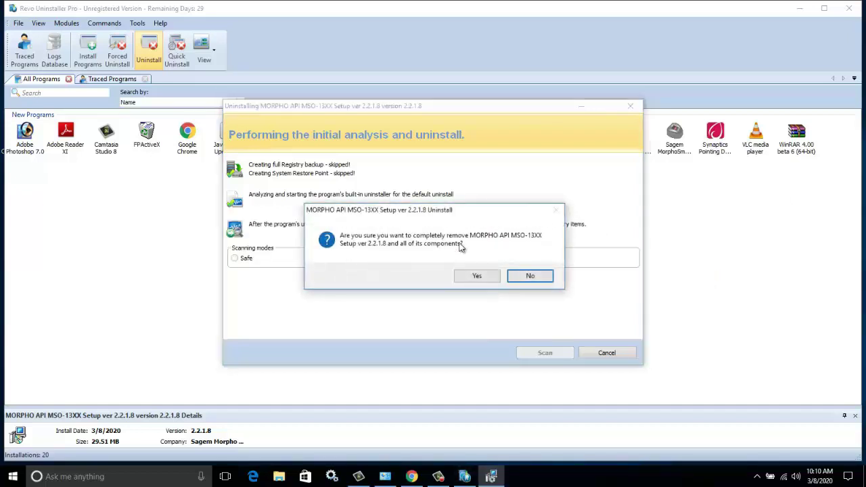
{"action": "left_click", "coordinate": [476, 276]}
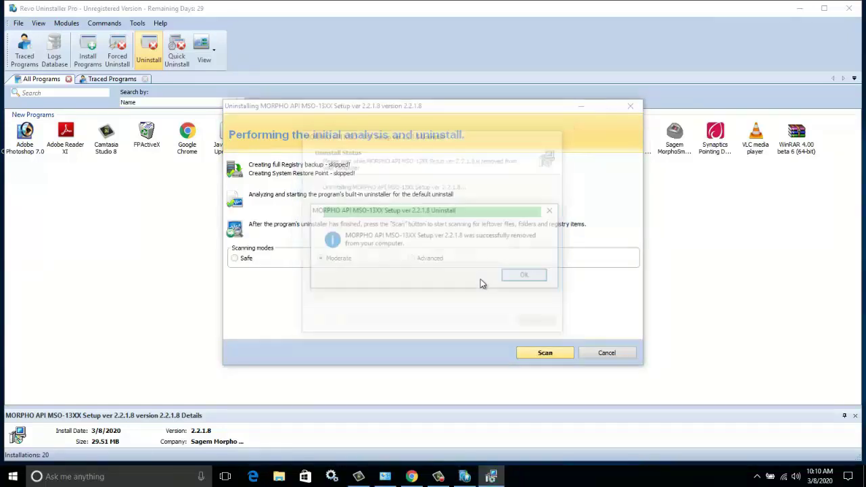
{"action": "left_click", "coordinate": [536, 276]}
Scan for MORPHO API MSO-13XX leftovers and delete all found registry items, files and folders.
{"action": "left_click", "coordinate": [543, 352]}
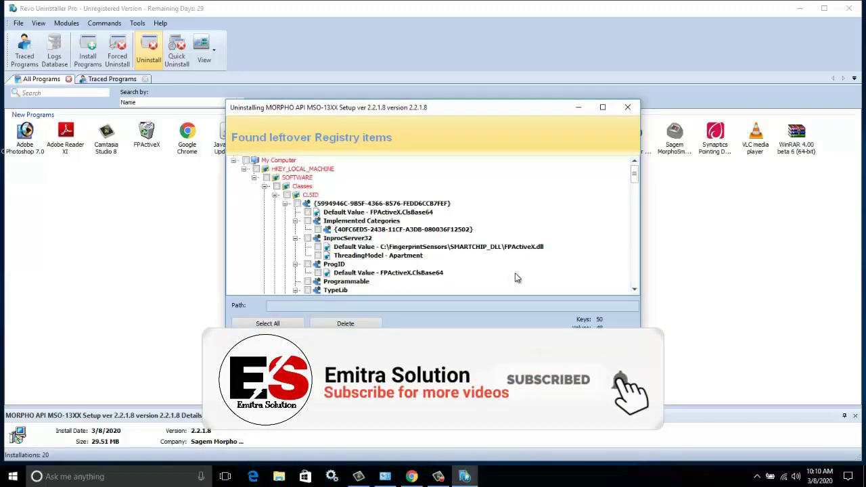
{"action": "left_click", "coordinate": [269, 325]}
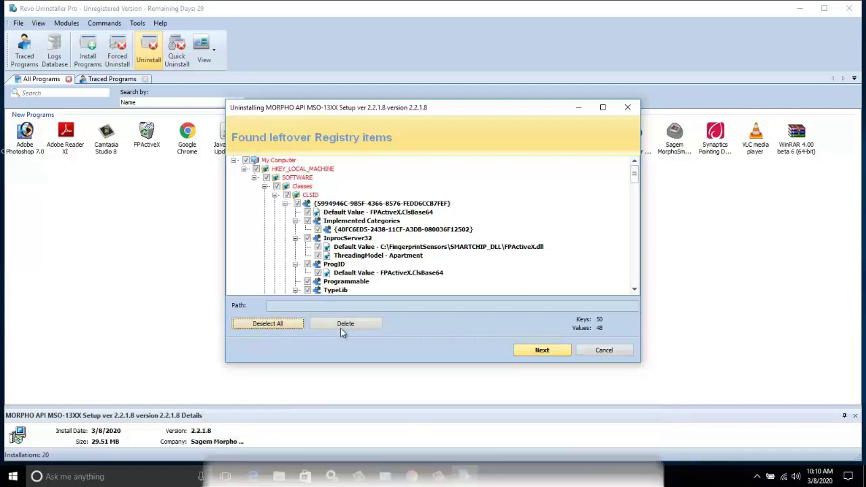
{"action": "left_click", "coordinate": [342, 325]}
{"action": "left_click", "coordinate": [458, 264]}
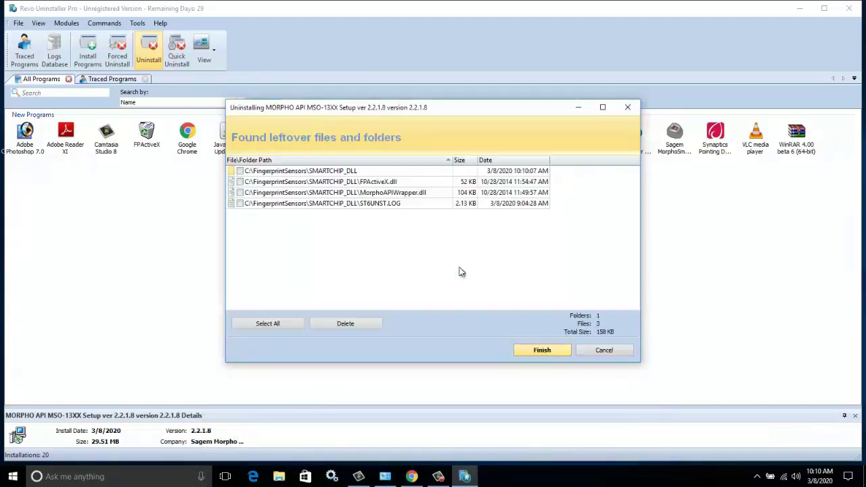
{"action": "left_click", "coordinate": [345, 324]}
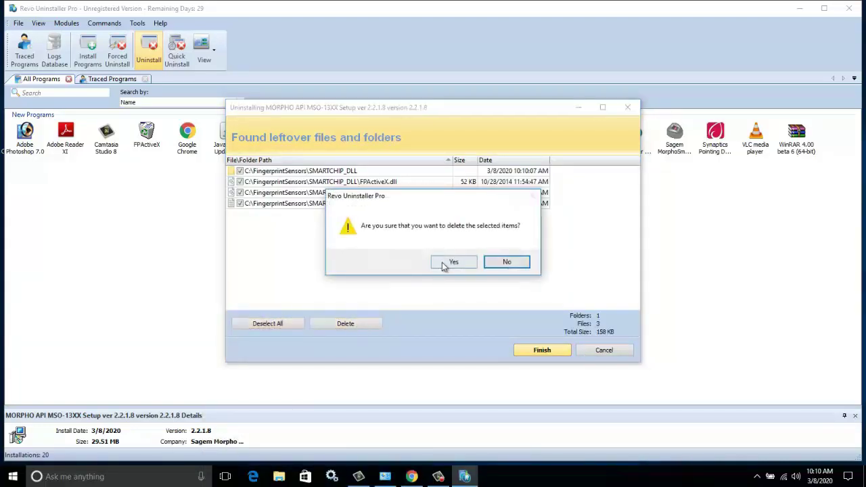
{"action": "left_click", "coordinate": [445, 264]}
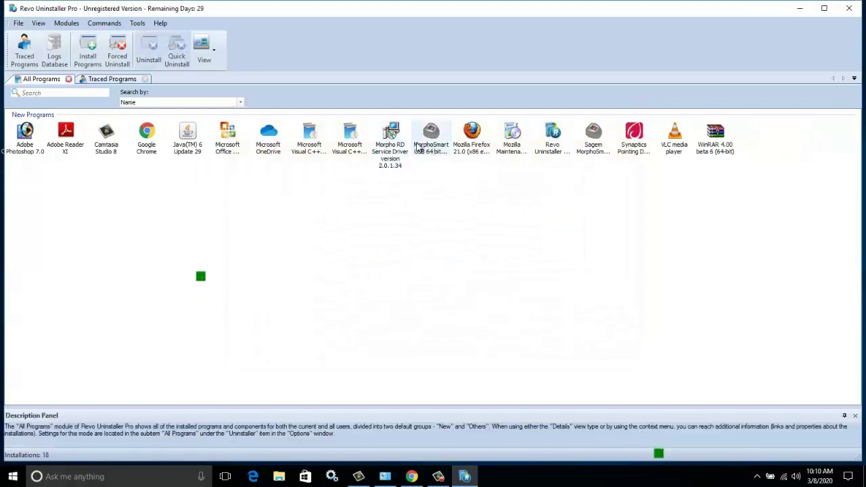
Uninstall Morpho RD Service Driver version 2.0.1.34, skipping the backup stage.
{"action": "left_click", "coordinate": [149, 51]}
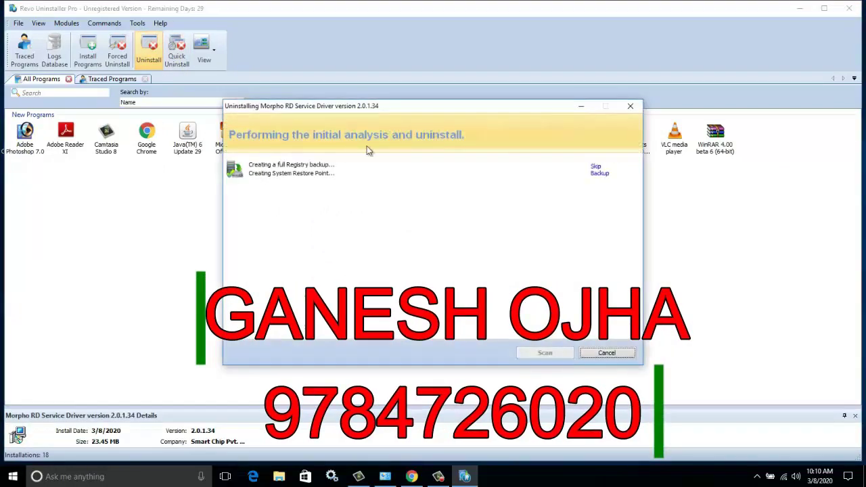
{"action": "left_click", "coordinate": [593, 172]}
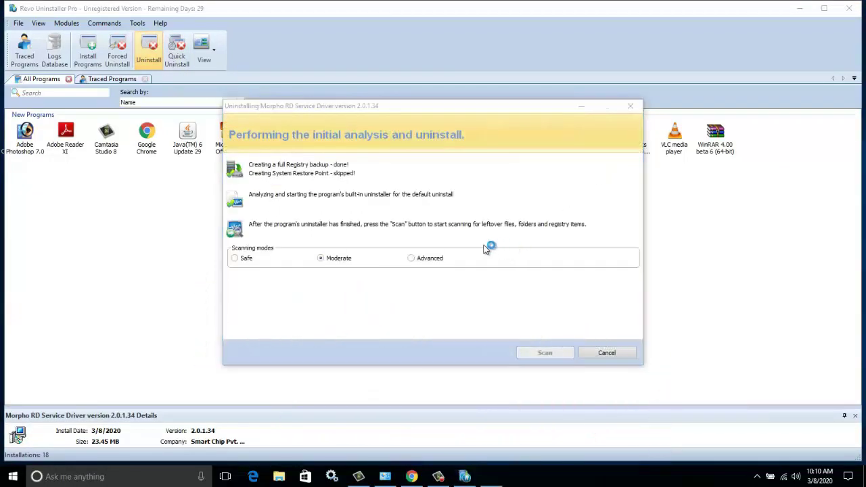
{"action": "left_click", "coordinate": [485, 277]}
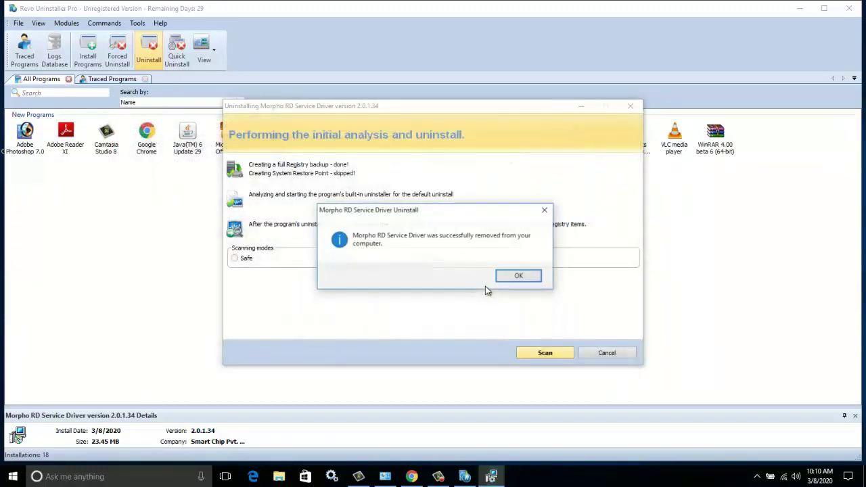
{"action": "left_click", "coordinate": [519, 275]}
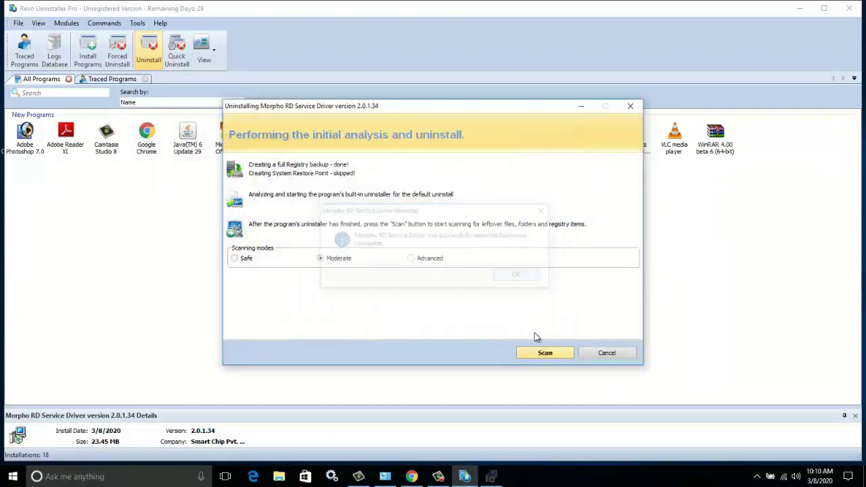
Scan for Morpho RD Service Driver leftovers and delete all found files and folders.
{"action": "left_click", "coordinate": [544, 353]}
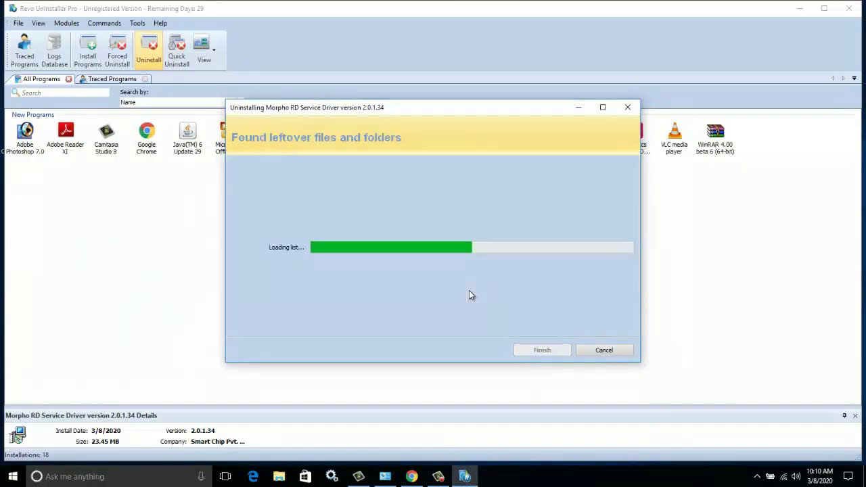
{"action": "left_click", "coordinate": [290, 325]}
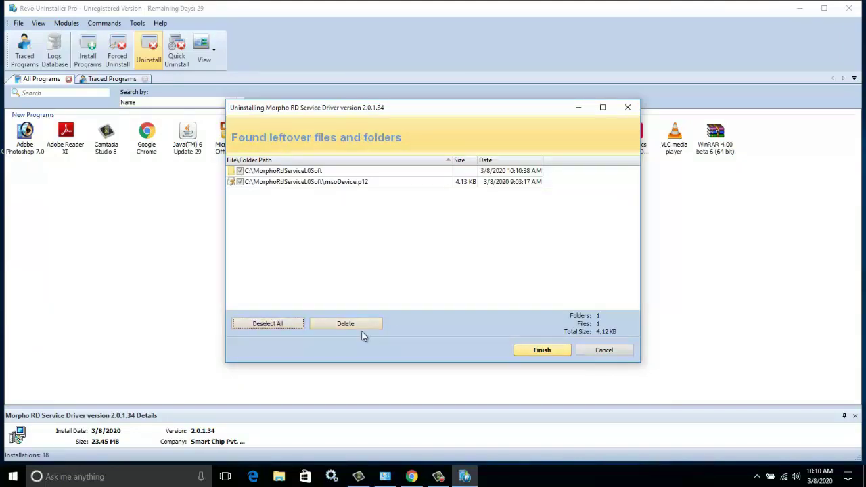
{"action": "left_click", "coordinate": [364, 325]}
{"action": "left_click", "coordinate": [453, 262]}
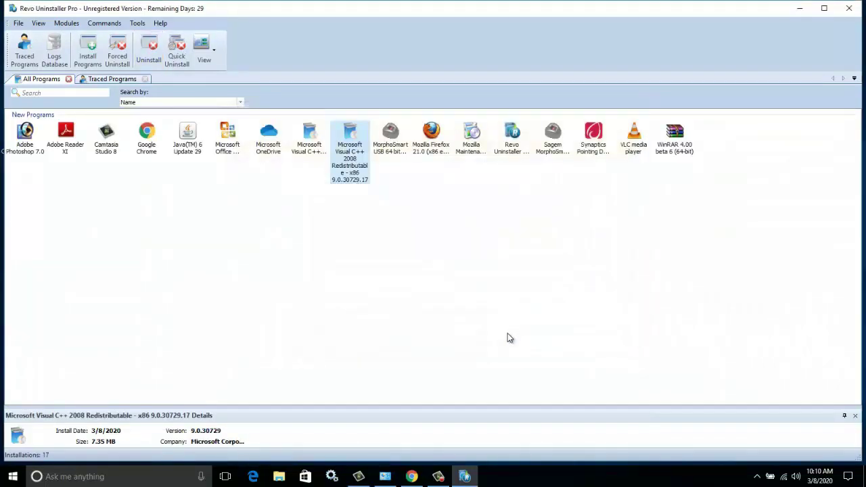
Uninstall the MorphoSmart USB 64 bits Driver and confirm its removal.
{"action": "left_click", "coordinate": [378, 157]}
{"action": "double_click", "coordinate": [383, 165]}
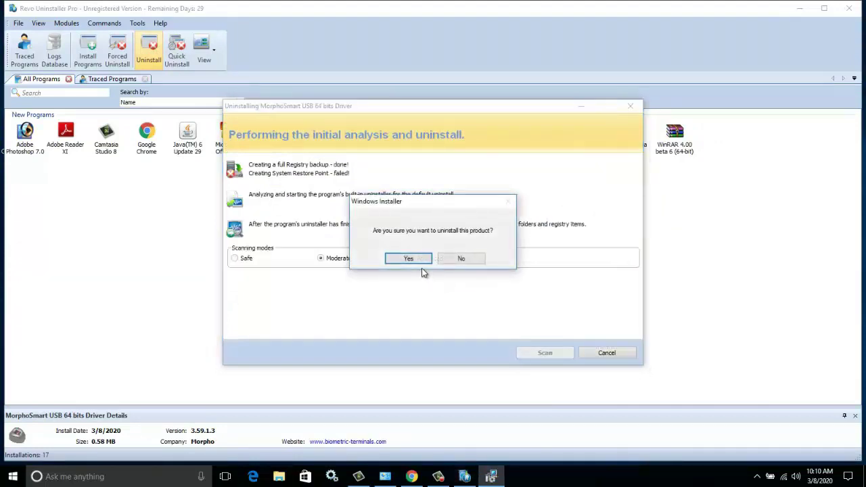
{"action": "left_click", "coordinate": [418, 261]}
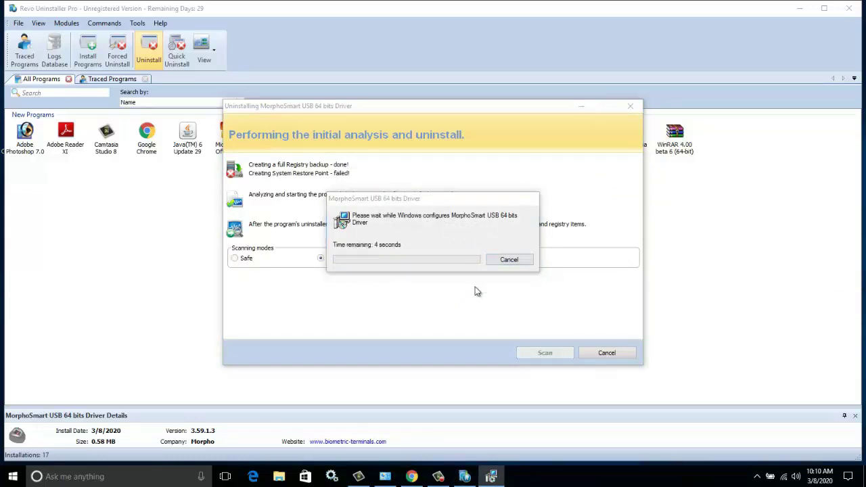
{"action": "left_click", "coordinate": [457, 261]}
Scan for MorphoSmart USB 64 bits Driver leftovers and delete all found registry items, files and folders.
{"action": "left_click", "coordinate": [545, 352]}
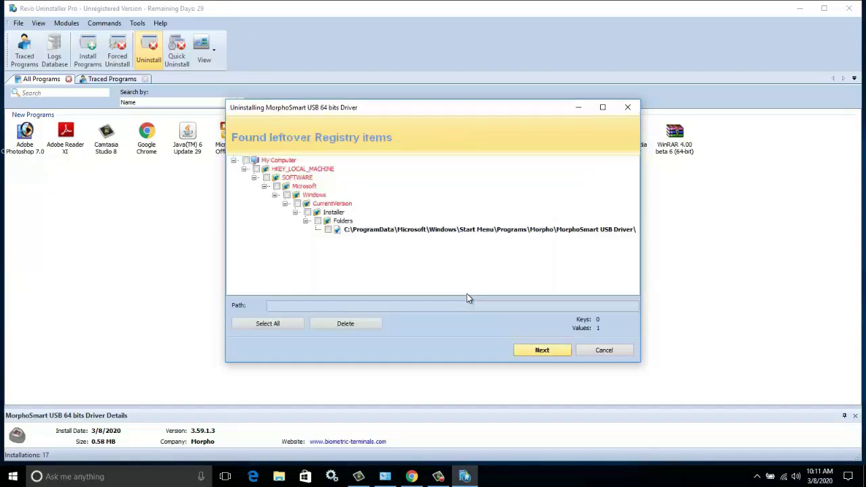
{"action": "left_click", "coordinate": [285, 327]}
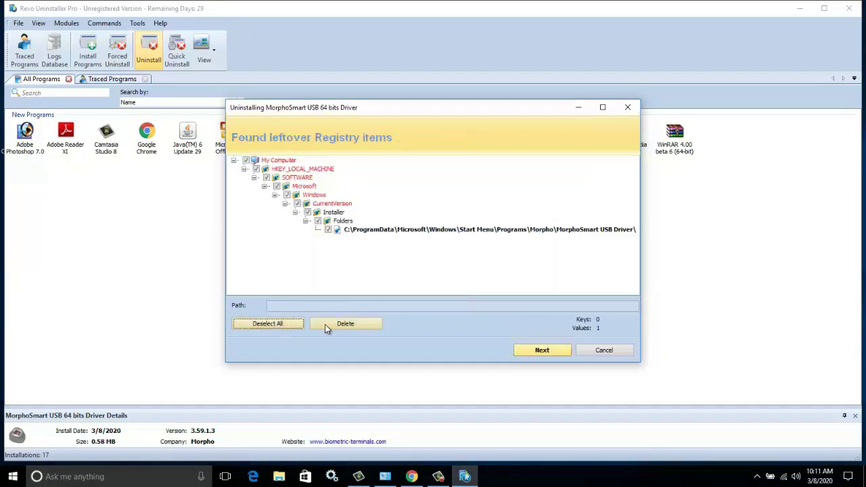
{"action": "left_click", "coordinate": [345, 323]}
{"action": "left_click", "coordinate": [456, 263]}
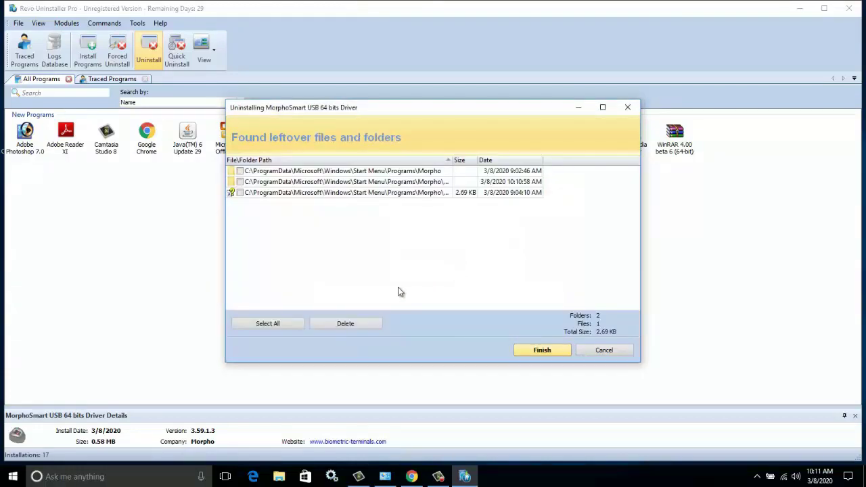
{"action": "left_click", "coordinate": [256, 330]}
{"action": "left_click", "coordinate": [342, 325]}
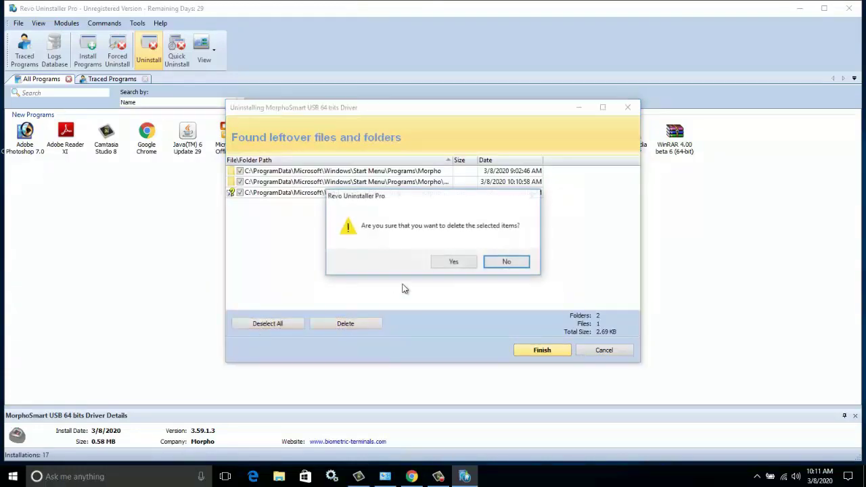
{"action": "left_click", "coordinate": [473, 264]}
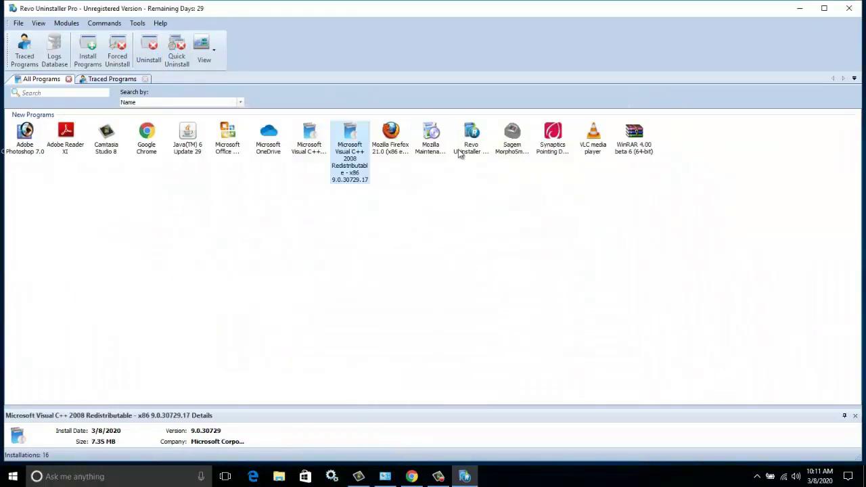
Uninstall the Sagem MorphoSmart USB 64 bits Drivers, automatically closing the applications that use them.
{"action": "left_click", "coordinate": [523, 150]}
{"action": "left_click", "coordinate": [149, 51]}
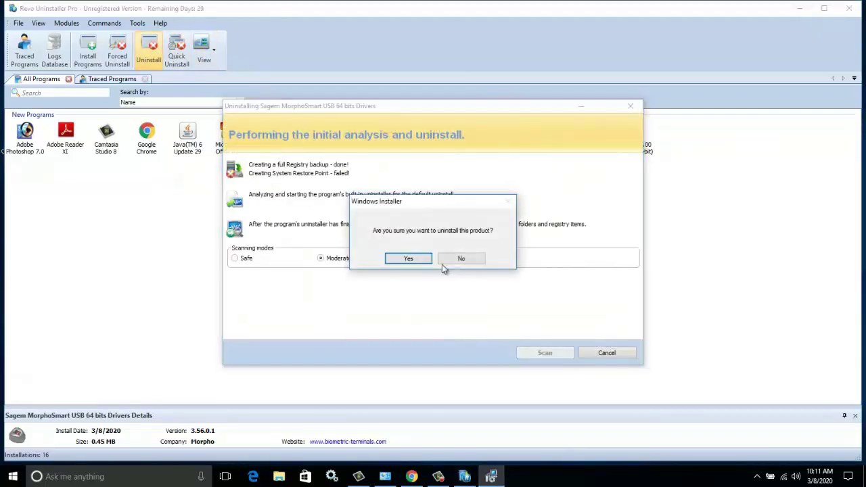
{"action": "left_click", "coordinate": [414, 263]}
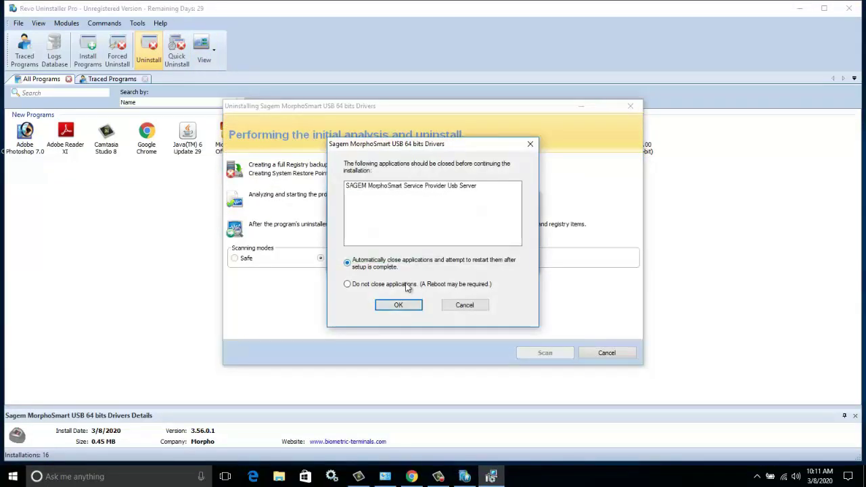
{"action": "left_click", "coordinate": [397, 303]}
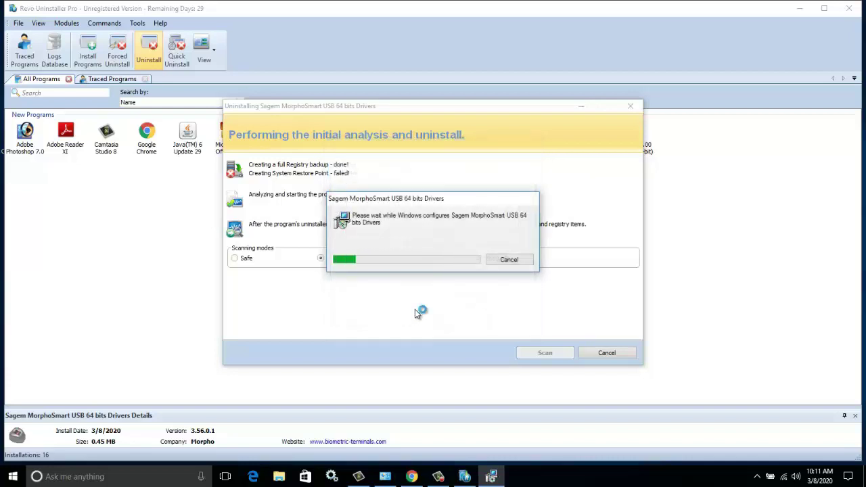
Run the moderate leftover scan for the Sagem MorphoSmart USB 64 bits Drivers and close the uninstaller.
{"action": "left_click", "coordinate": [524, 350]}
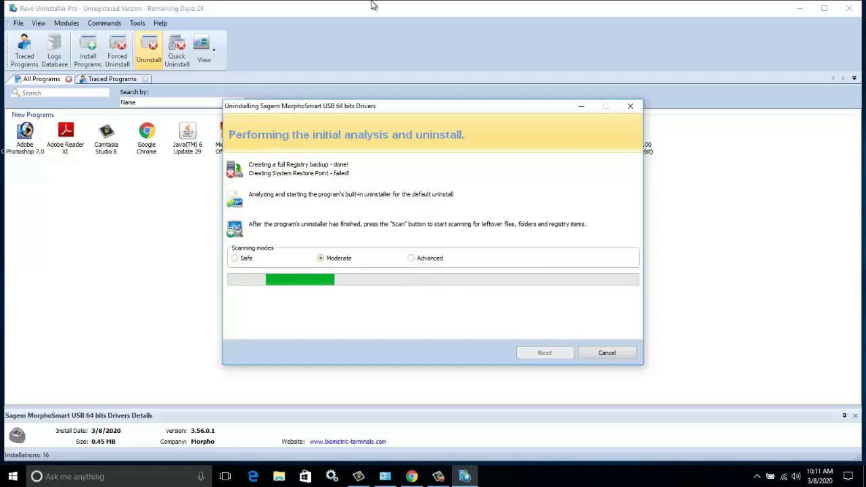
{"action": "left_click", "coordinate": [484, 256]}
{"action": "left_click", "coordinate": [488, 259]}
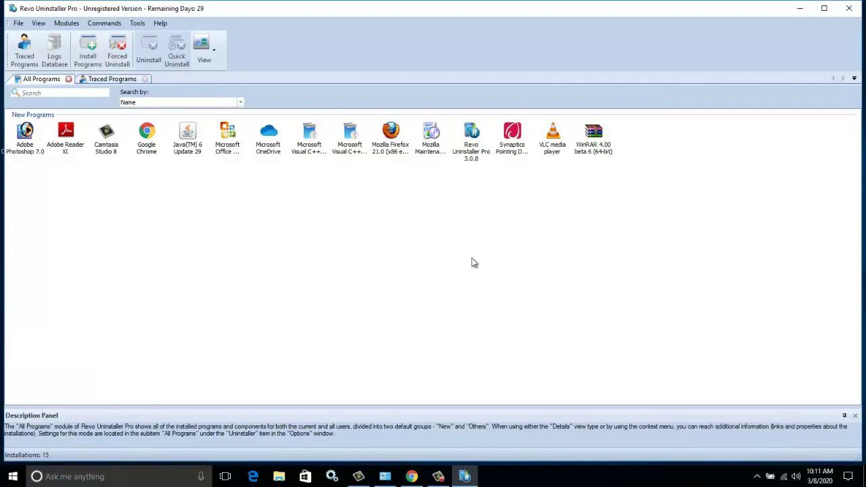
{"action": "left_click", "coordinate": [848, 8]}
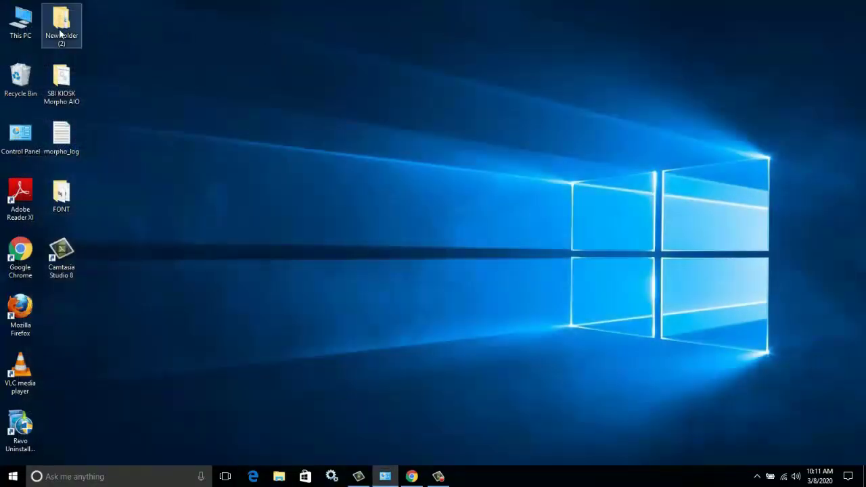
Permanently delete the cert, FingerprintSensors and MORPHORDLOG folders from Local Disk (C:) and close the file window.
{"action": "double_click", "coordinate": [20, 23]}
{"action": "double_click", "coordinate": [189, 157]}
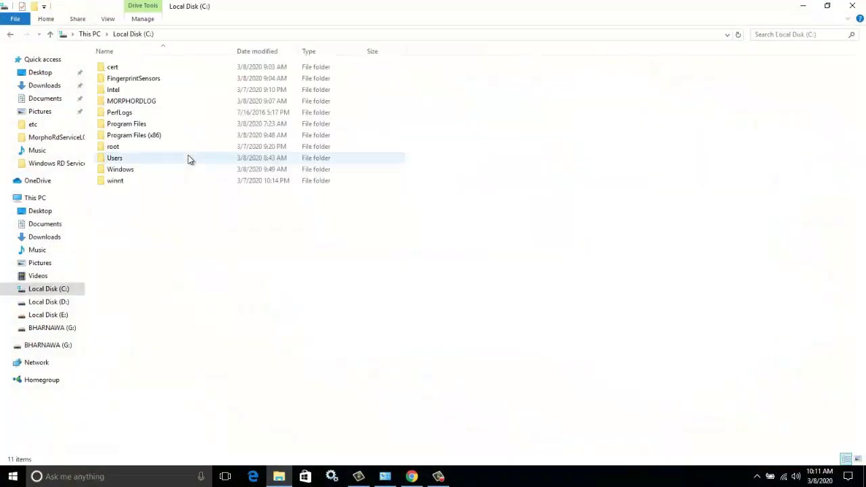
{"action": "left_click", "coordinate": [149, 104]}
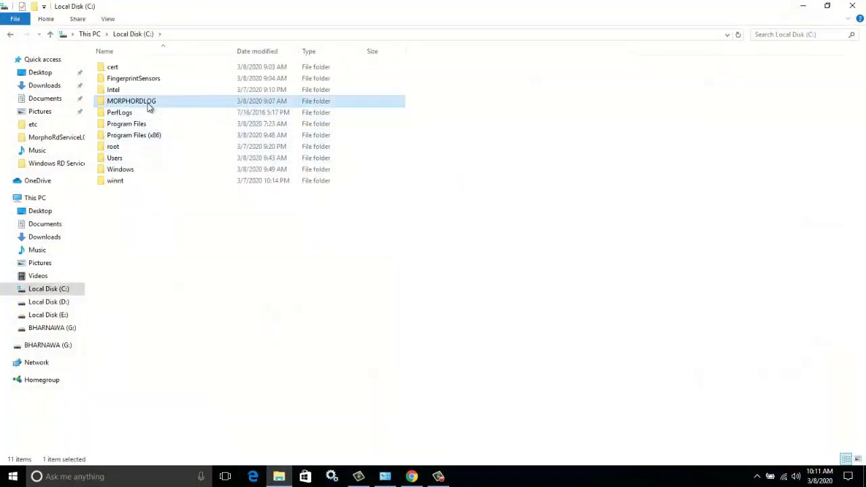
{"action": "left_click", "coordinate": [145, 79], "text": "ctrl"}
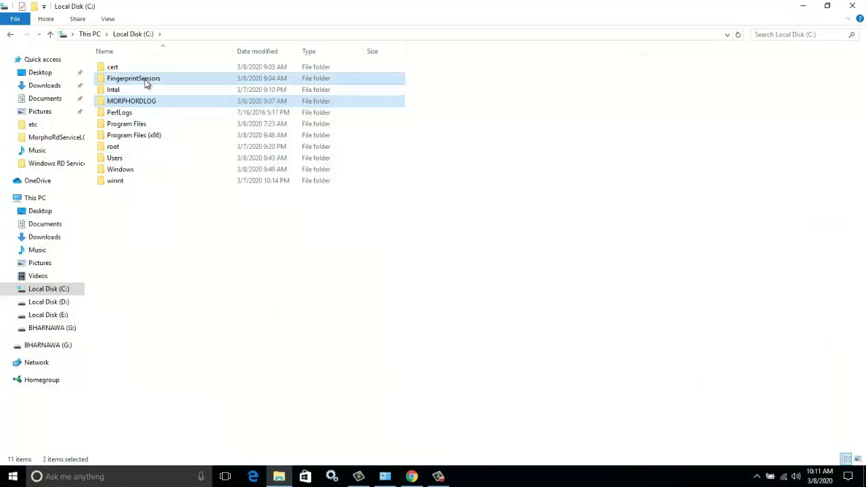
{"action": "left_click", "coordinate": [113, 68], "text": "ctrl"}
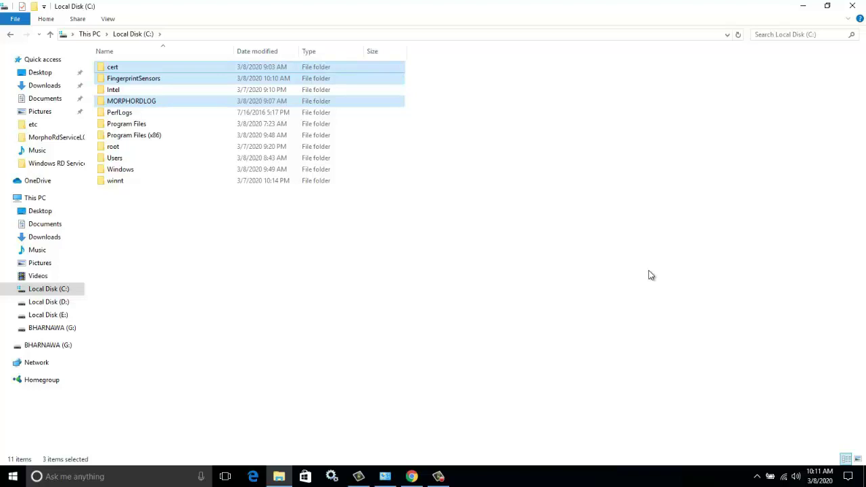
{"action": "key", "text": "shift+Delete"}
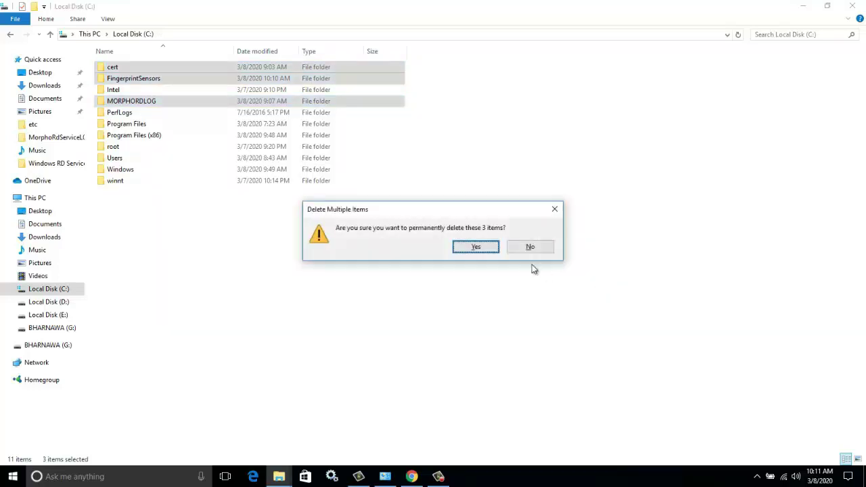
{"action": "left_click", "coordinate": [477, 250]}
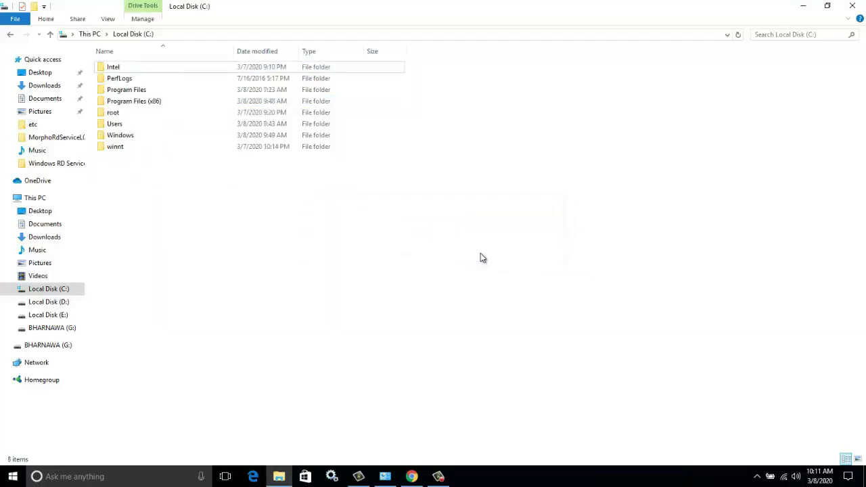
{"action": "left_click", "coordinate": [853, 7]}
{"action": "right_click", "coordinate": [431, 73]}
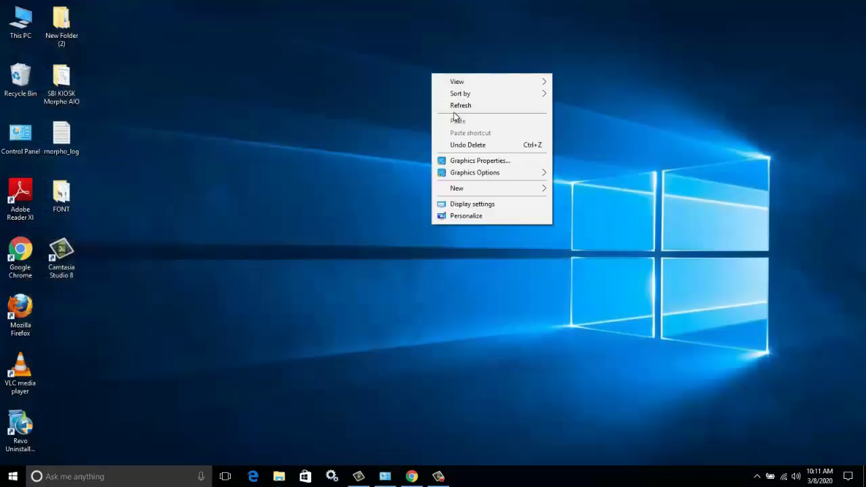
{"action": "left_click", "coordinate": [454, 107]}
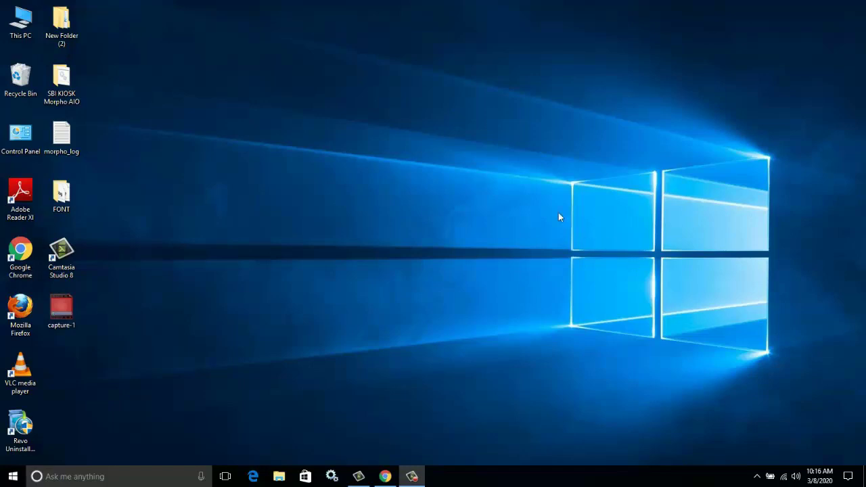
{"action": "right_click", "coordinate": [465, 129]}
{"action": "left_click", "coordinate": [490, 163]}
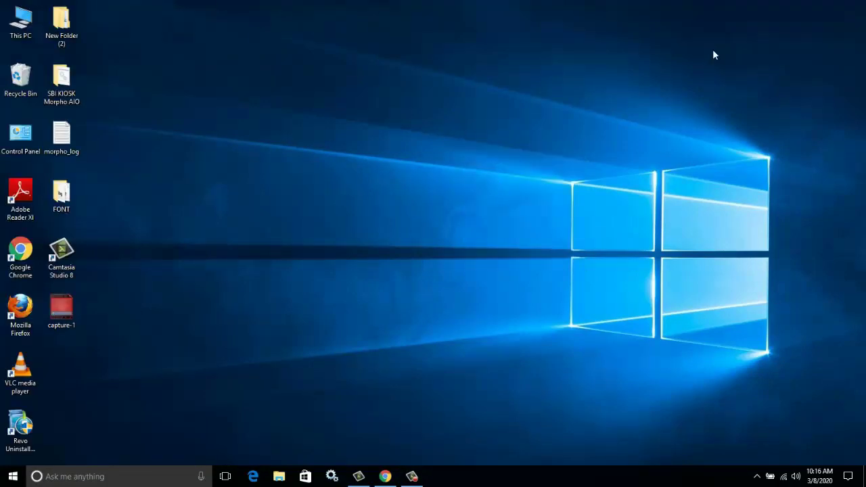
Run Common_RD_Setup_HTTP-2.0.1.34 from the Windows RD Service V2.0.1.34_HTTP folder as administrator.
{"action": "double_click", "coordinate": [20, 24]}
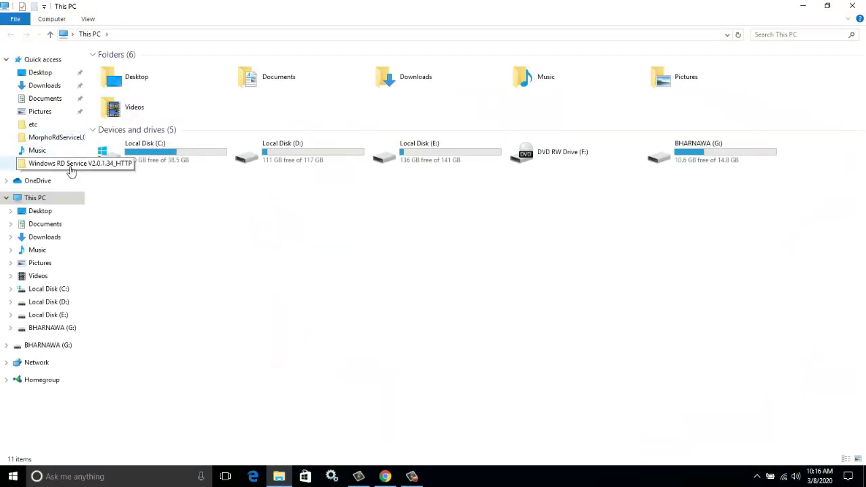
{"action": "left_click", "coordinate": [61, 163]}
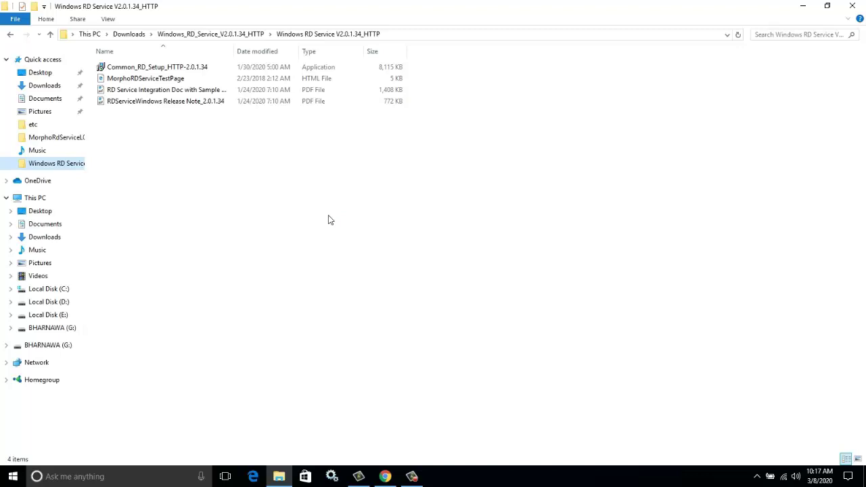
{"action": "mouse_move", "coordinate": [83, 44]}
{"action": "left_mouse_down"}
{"action": "mouse_move", "coordinate": [201, 88]}
{"action": "mouse_move", "coordinate": [220, 87]}
{"action": "left_mouse_up"}
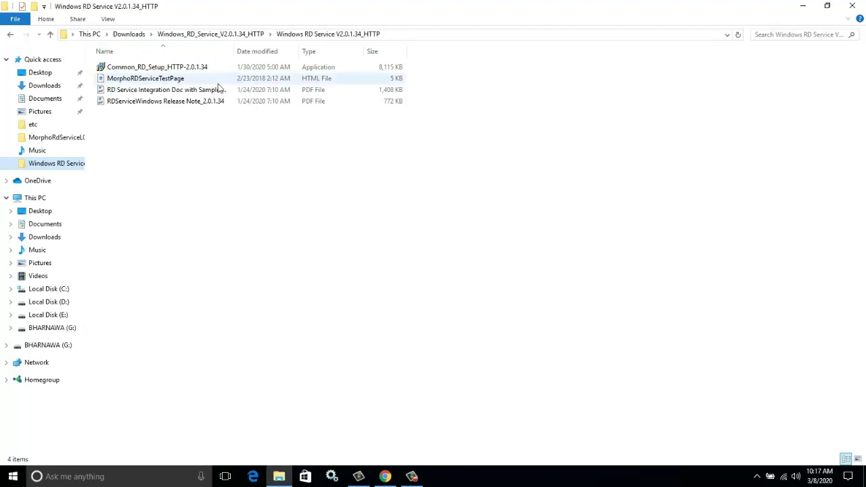
{"action": "left_click", "coordinate": [174, 67]}
{"action": "right_click", "coordinate": [174, 67]}
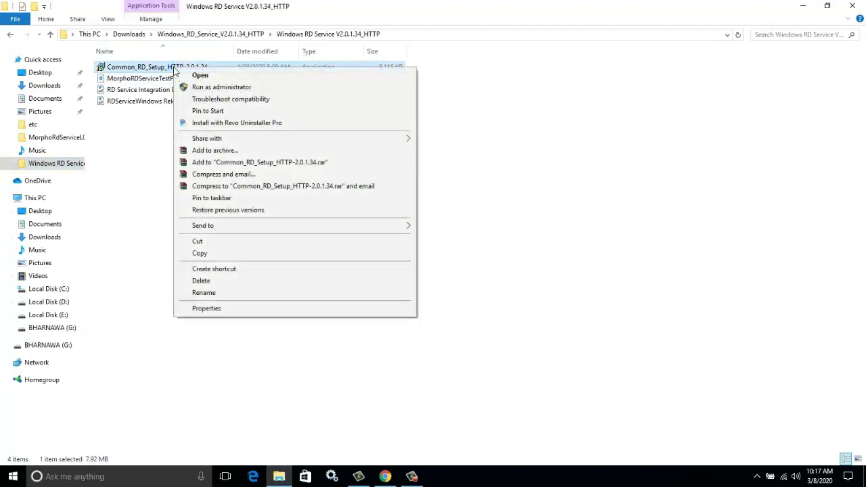
{"action": "left_click", "coordinate": [244, 87]}
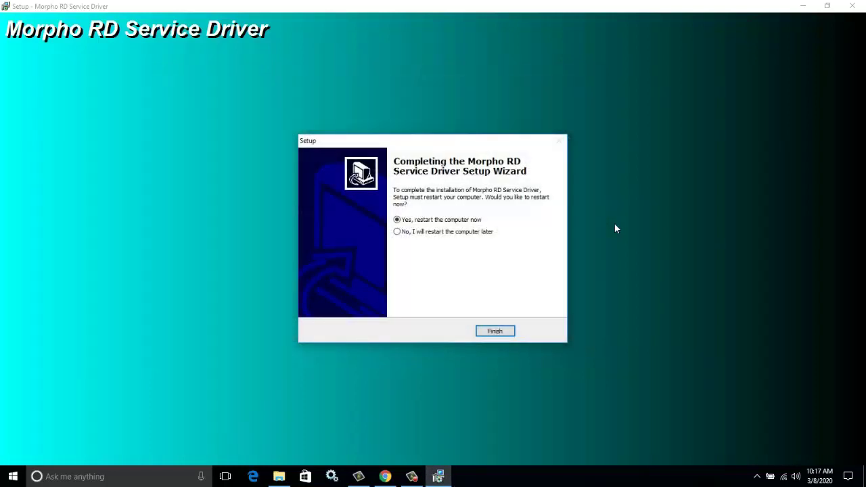
Finish the Morpho RD Service Driver setup without restarting the computer, and dismiss the device registration result.
{"action": "left_click", "coordinate": [471, 233]}
{"action": "left_click", "coordinate": [506, 331]}
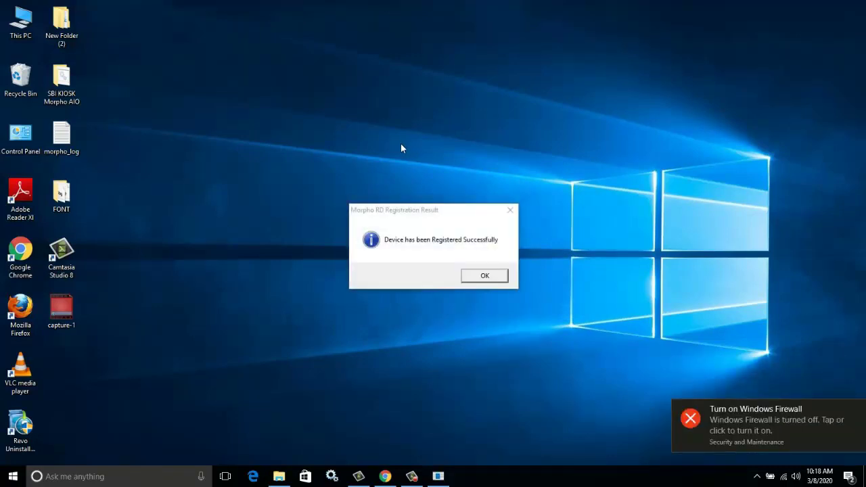
{"action": "left_click", "coordinate": [483, 276]}
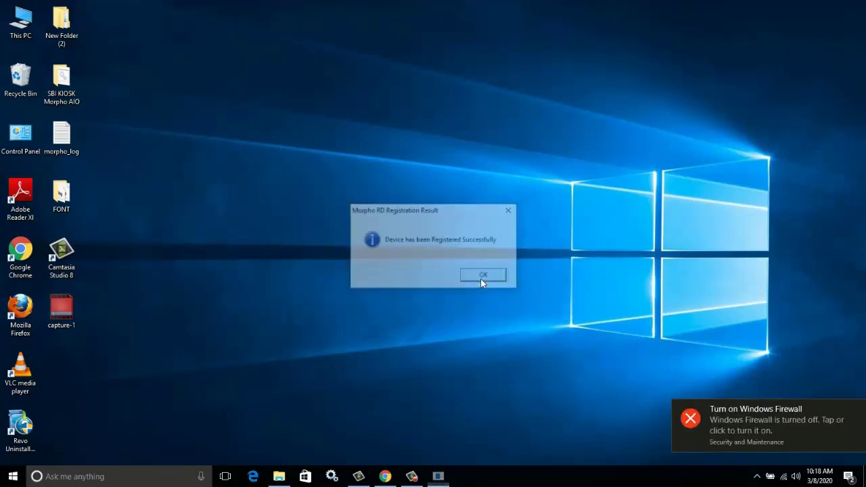
{"action": "right_click", "coordinate": [425, 242]}
{"action": "left_click", "coordinate": [453, 272]}
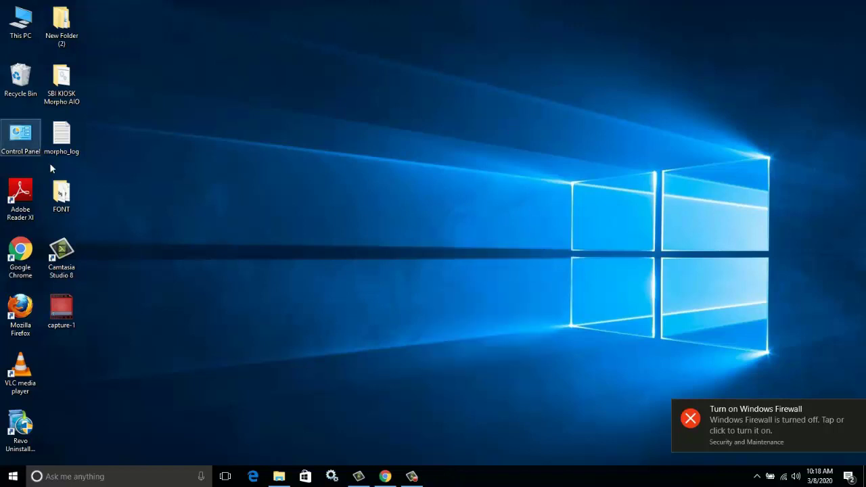
Run the Run_As_Administrator batch file from the desktop's SBI KIOSK Morpho AIO folder with administrator rights.
{"action": "double_click", "coordinate": [64, 80]}
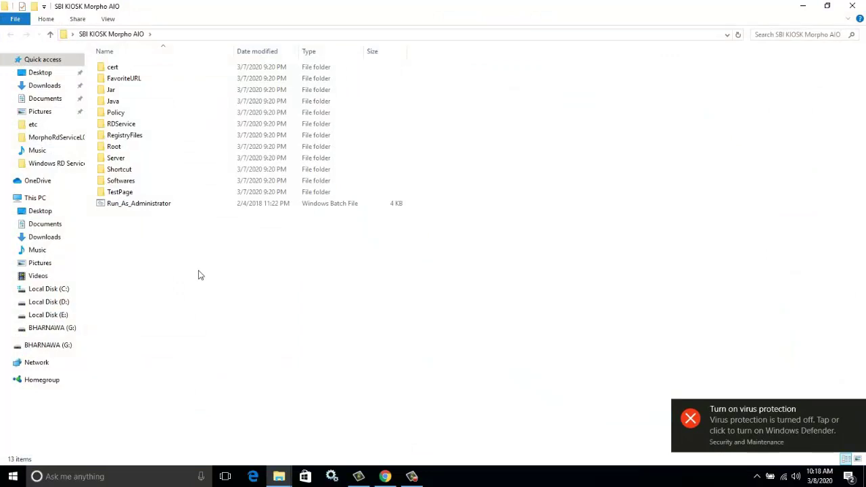
{"action": "key", "text": "super+s"}
{"action": "left_click", "coordinate": [239, 297]}
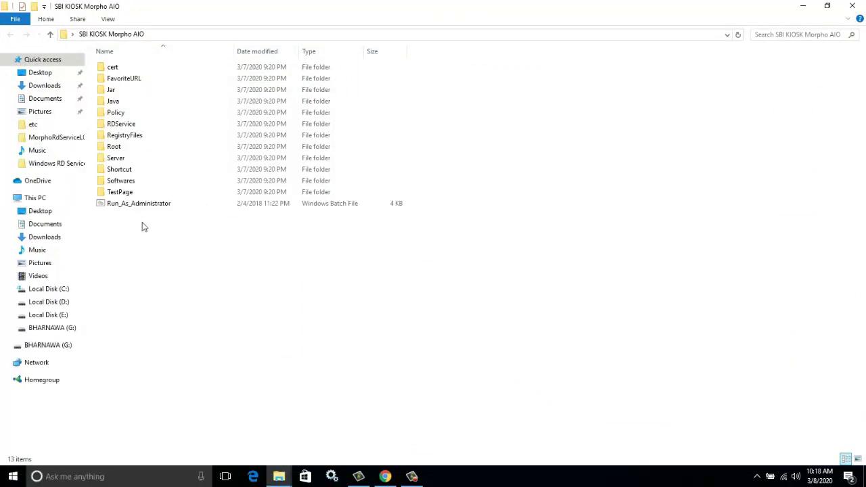
{"action": "left_click", "coordinate": [134, 206]}
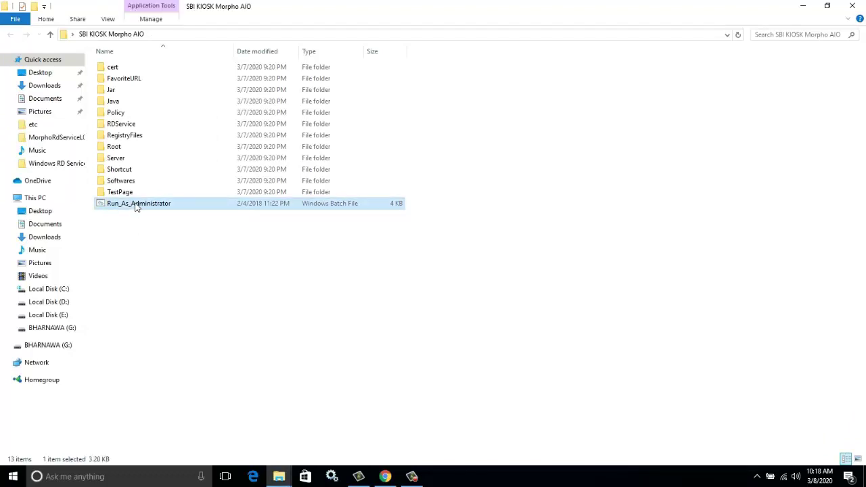
{"action": "right_click", "coordinate": [135, 203]}
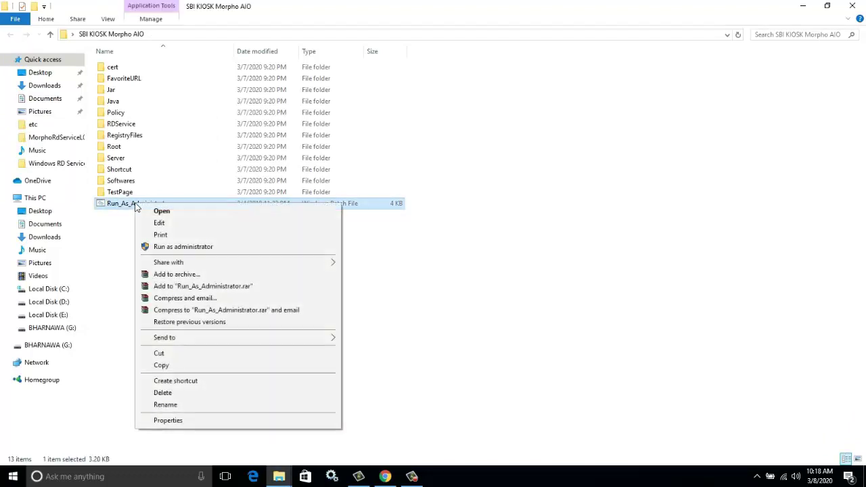
{"action": "left_click", "coordinate": [168, 252]}
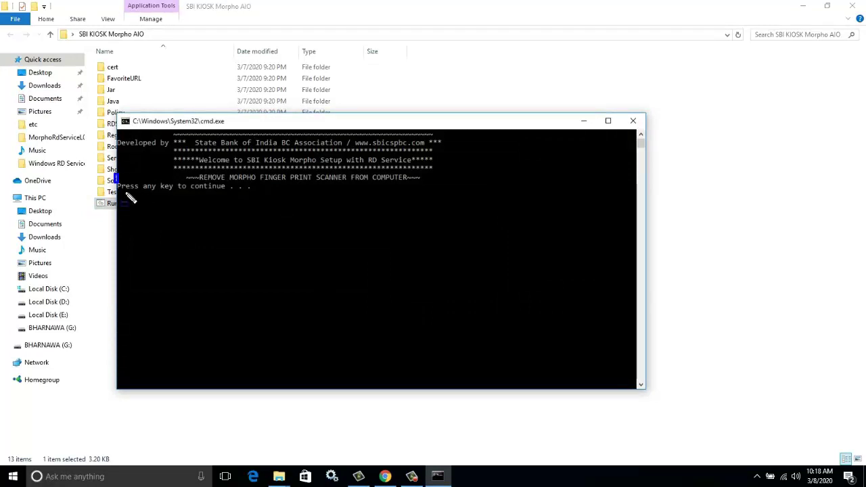
Continue the setup script and reset all Internet Explorer settings, including deletion of personal settings.
{"action": "left_click_drag", "start_coordinate": [115, 175], "coordinate": [242, 210]}
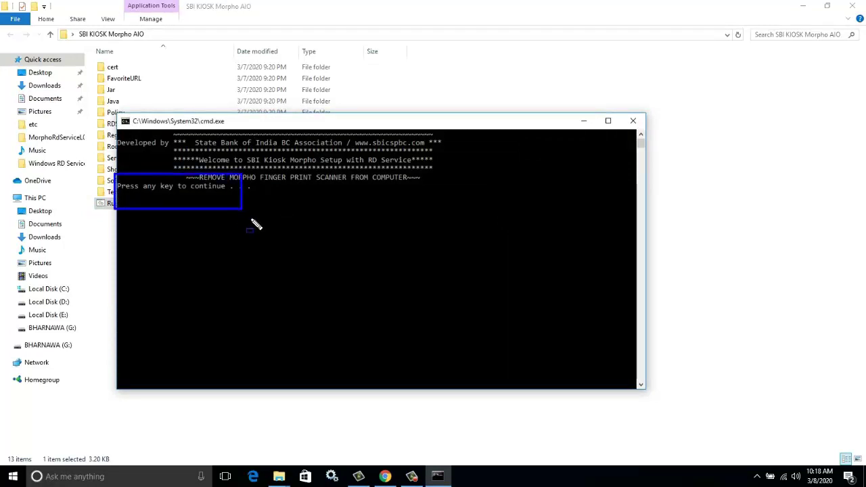
{"action": "key", "text": "Escape"}
{"action": "key", "text": "Return"}
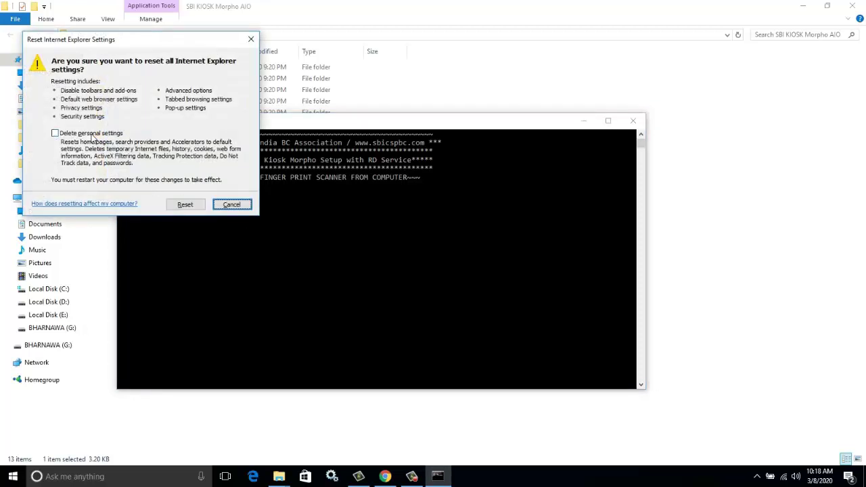
{"action": "left_click", "coordinate": [98, 135]}
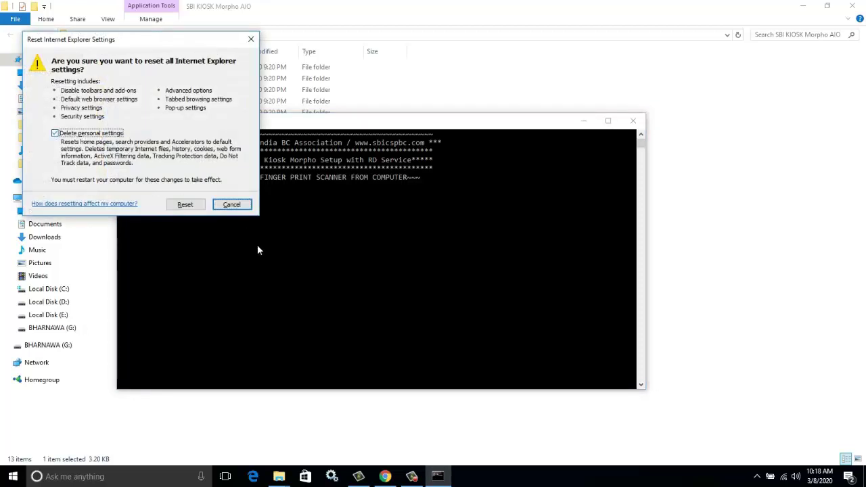
{"action": "left_click", "coordinate": [190, 204]}
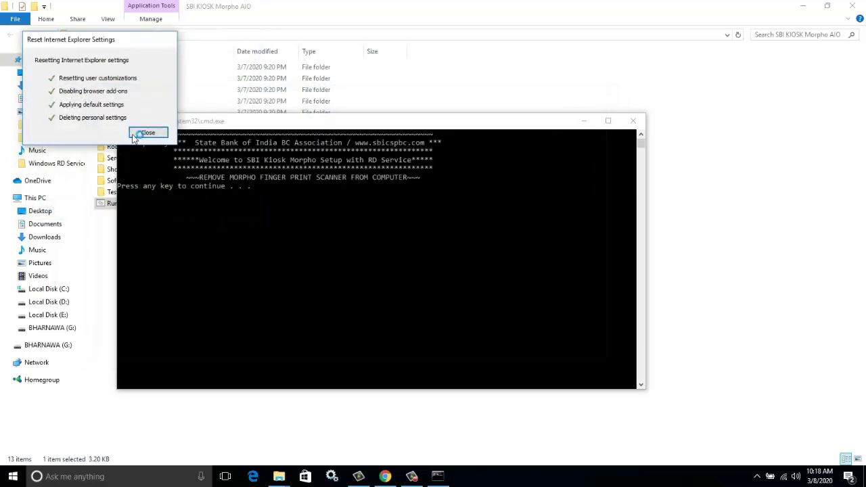
{"action": "left_click", "coordinate": [147, 134]}
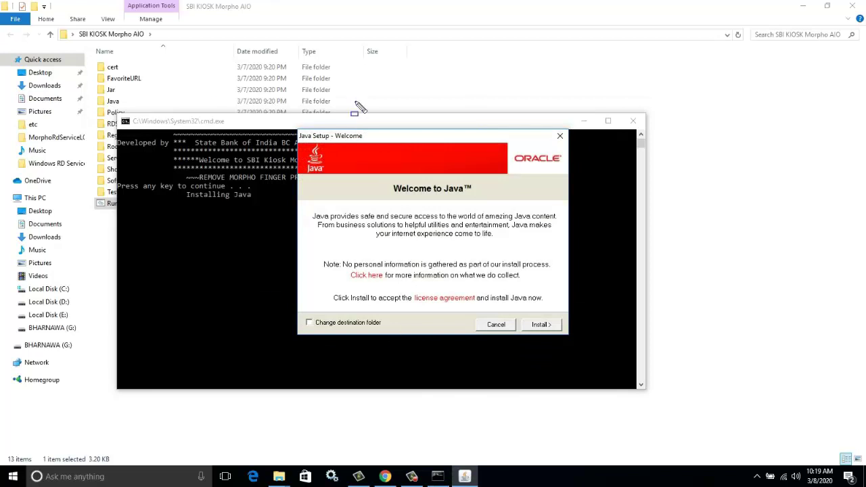
Cancel the Java 1.6.0_29 installation that the setup script starts and confirm the cancellation.
{"action": "left_click_drag", "start_coordinate": [279, 122], "coordinate": [400, 169]}
{"action": "left_click", "coordinate": [488, 327]}
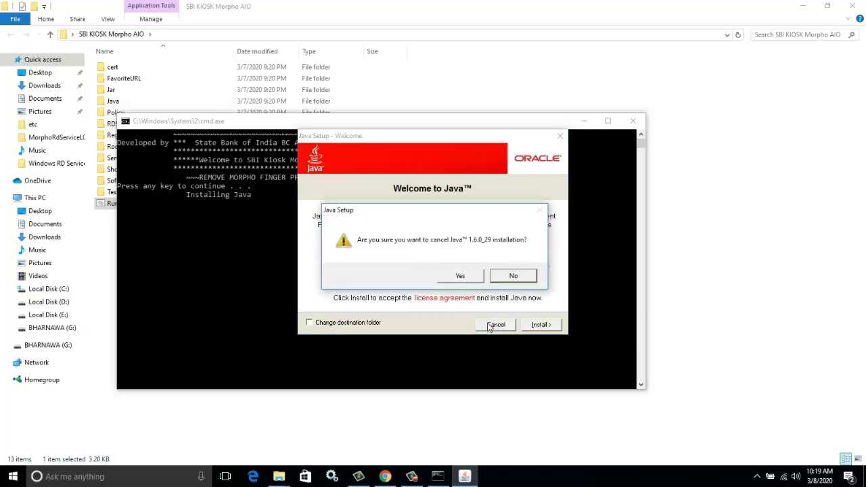
{"action": "left_click", "coordinate": [456, 277]}
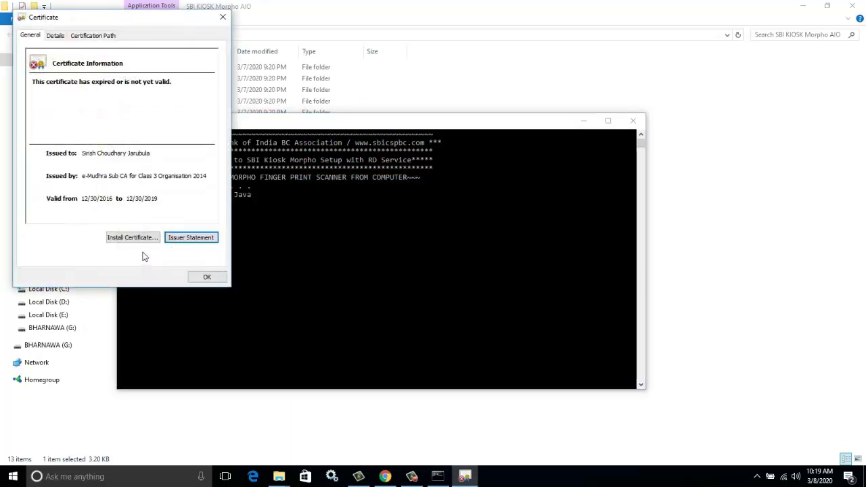
Install the displayed certificate into the automatically selected certificate store and close the certificate window.
{"action": "left_click_drag", "start_coordinate": [79, 215], "coordinate": [159, 271]}
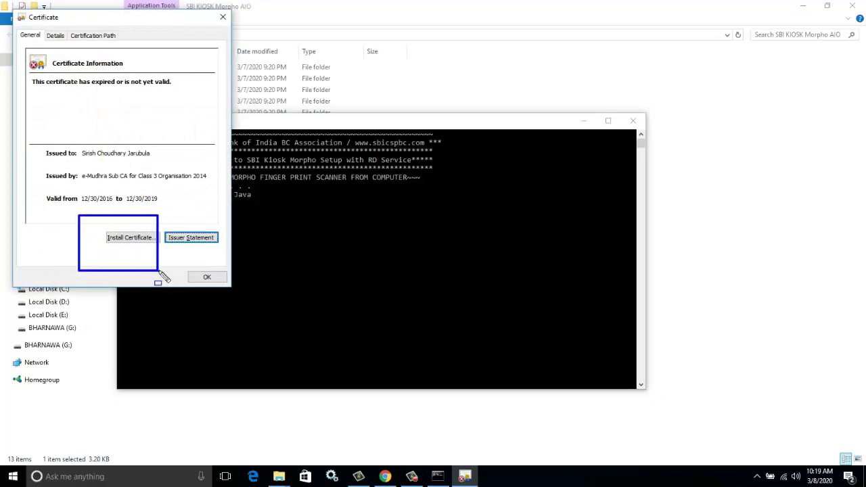
{"action": "left_click", "coordinate": [142, 241]}
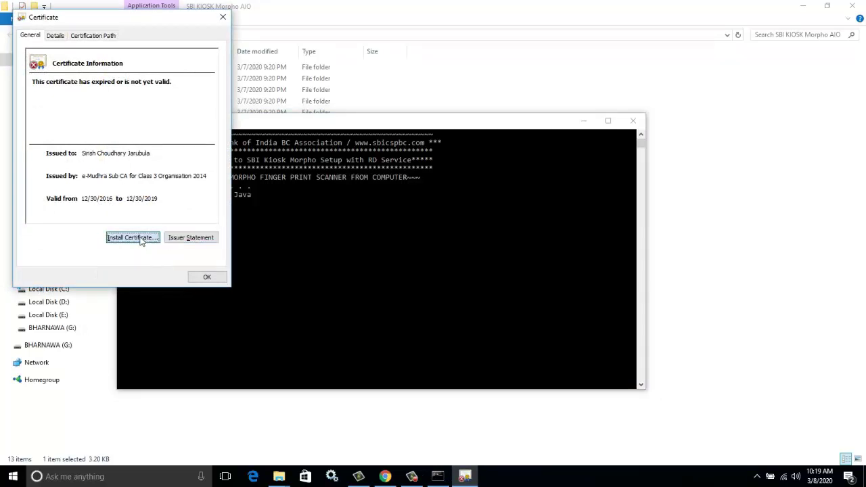
{"action": "left_click", "coordinate": [224, 282]}
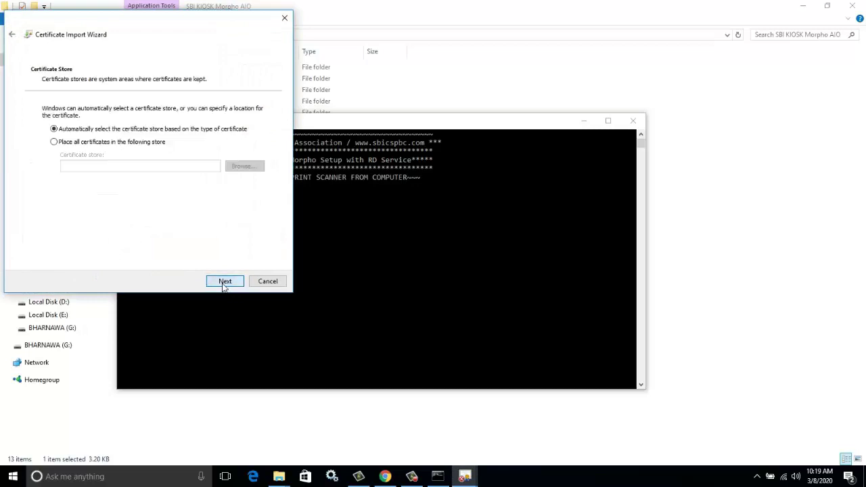
{"action": "left_click", "coordinate": [224, 282]}
{"action": "left_click", "coordinate": [223, 281]}
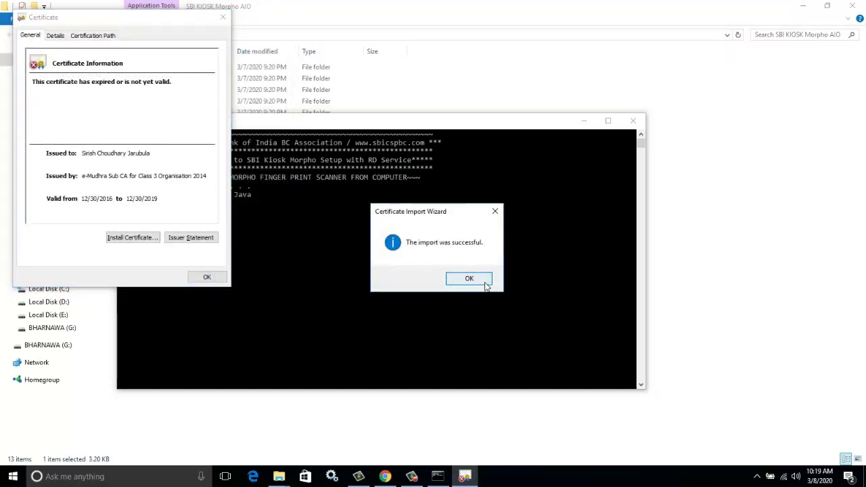
{"action": "left_click", "coordinate": [473, 280]}
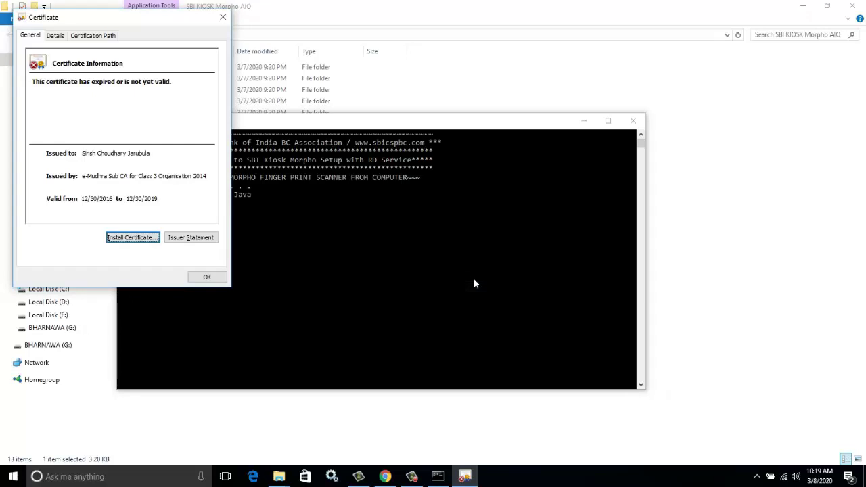
{"action": "left_click", "coordinate": [208, 277]}
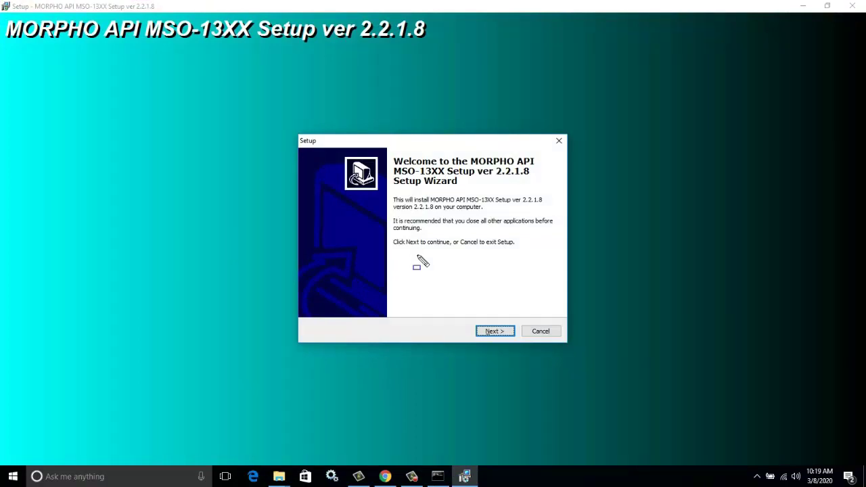
Proceed through the MORPHO API MSO-13XX Setup ver 2.2.1.8 wizard with its default options to start the installation.
{"action": "left_click_drag", "start_coordinate": [433, 291], "coordinate": [523, 351]}
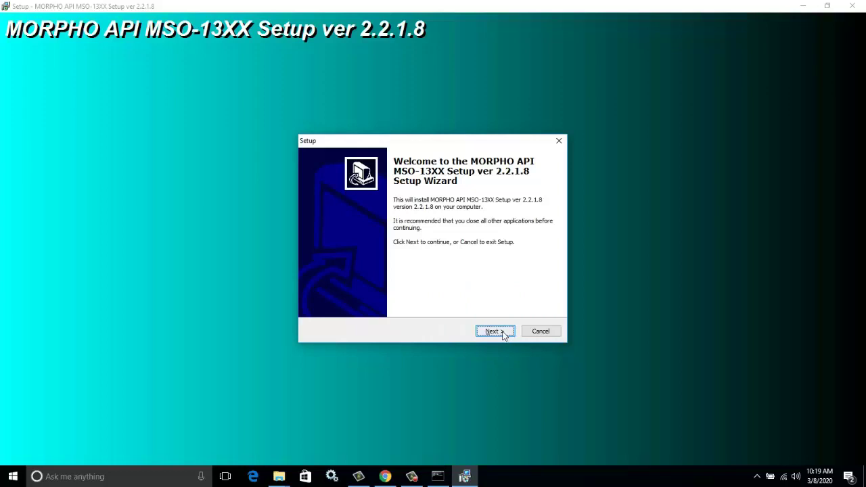
{"action": "left_click", "coordinate": [502, 331]}
{"action": "left_click", "coordinate": [503, 335]}
{"action": "left_click", "coordinate": [504, 334]}
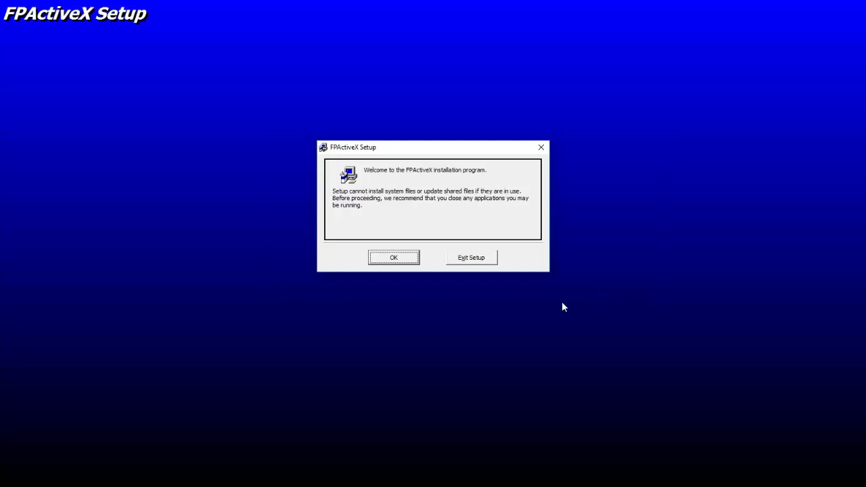
Install FPActiveX into C:\FingerprintSensors\SMARTCHIP_DLL\ and dismiss its completion message.
{"action": "left_click", "coordinate": [404, 264]}
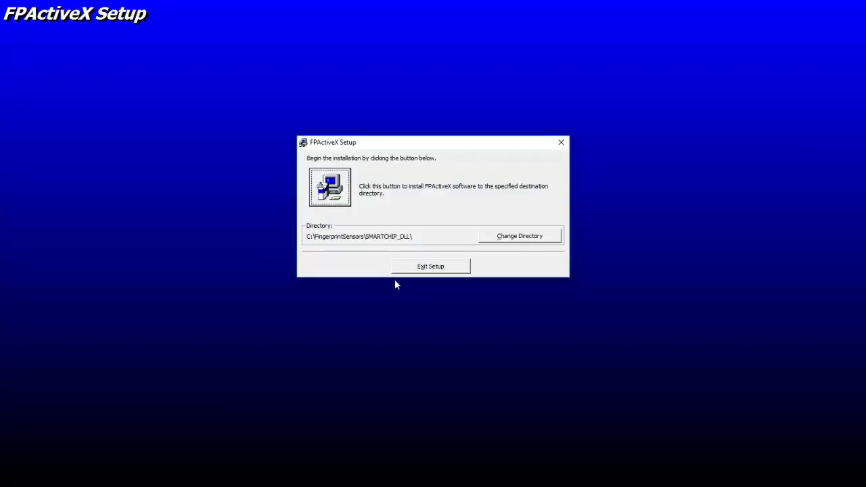
{"action": "mouse_move", "coordinate": [295, 157]}
{"action": "left_mouse_down"}
{"action": "mouse_move", "coordinate": [299, 179]}
{"action": "mouse_move", "coordinate": [386, 226]}
{"action": "mouse_move", "coordinate": [367, 218]}
{"action": "left_mouse_up"}
{"action": "left_click", "coordinate": [330, 192]}
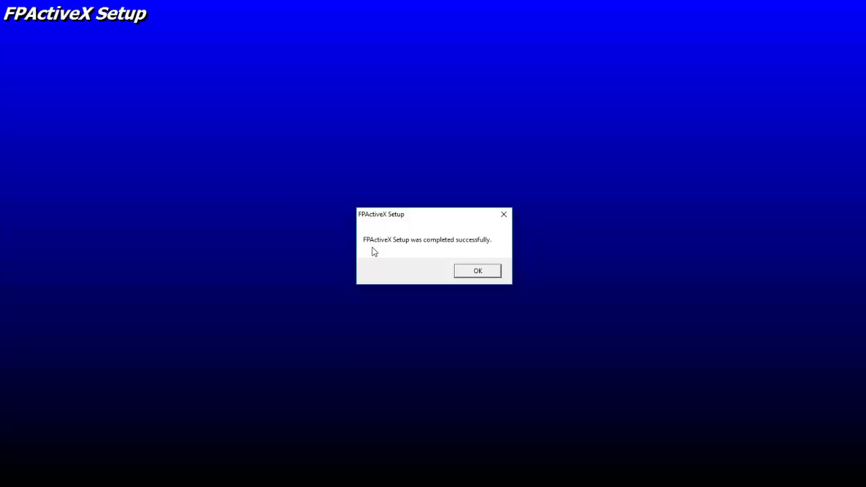
{"action": "left_click", "coordinate": [482, 275]}
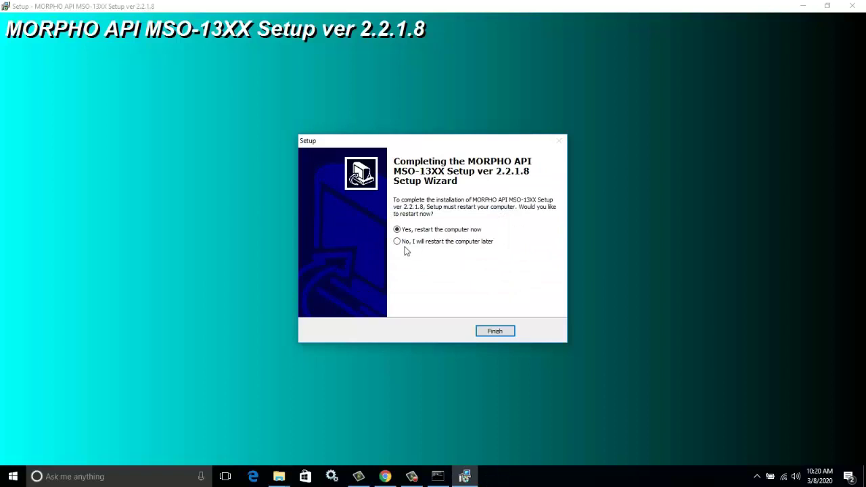
Finish the MORPHO API MSO-13XX setup without restarting the computer.
{"action": "key", "text": "alt"}
{"action": "left_click", "coordinate": [448, 243]}
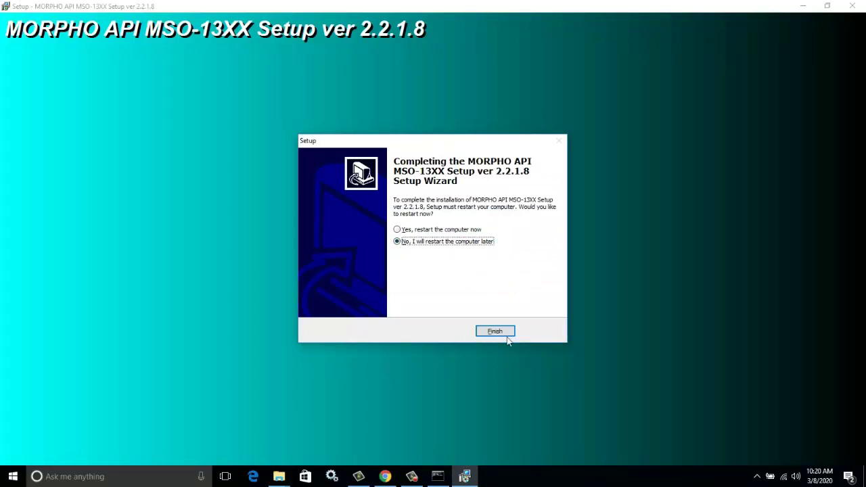
{"action": "left_click", "coordinate": [494, 331]}
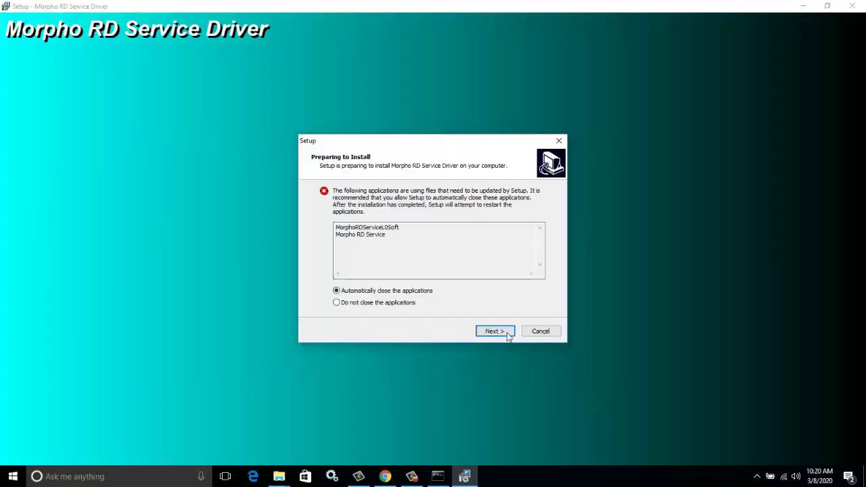
Cancel the Morpho RD Service Driver setup and confirm exiting it.
{"action": "left_click", "coordinate": [505, 331]}
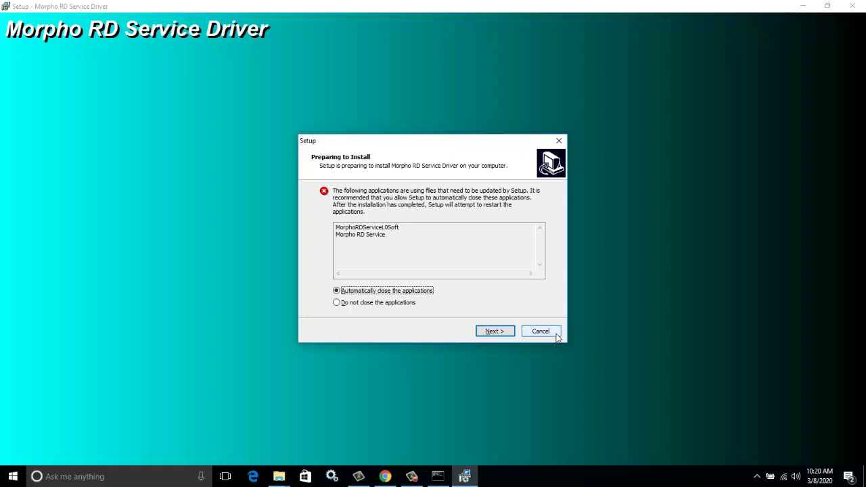
{"action": "left_click", "coordinate": [550, 333]}
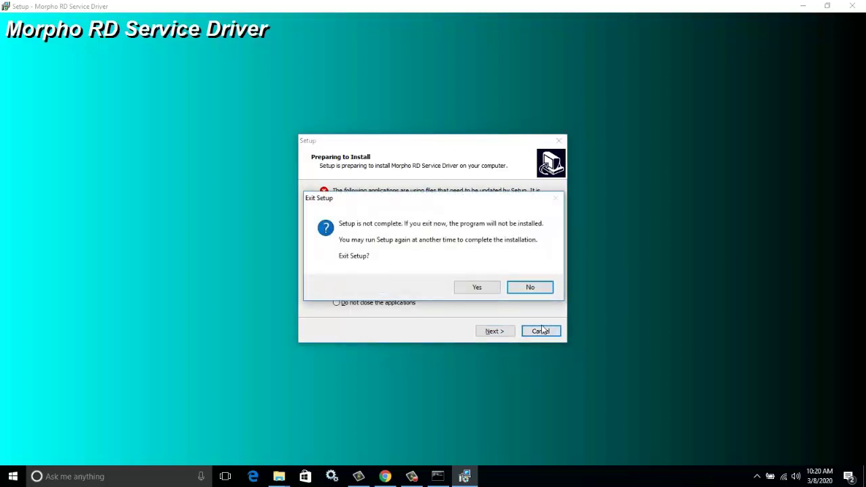
{"action": "left_click", "coordinate": [480, 291]}
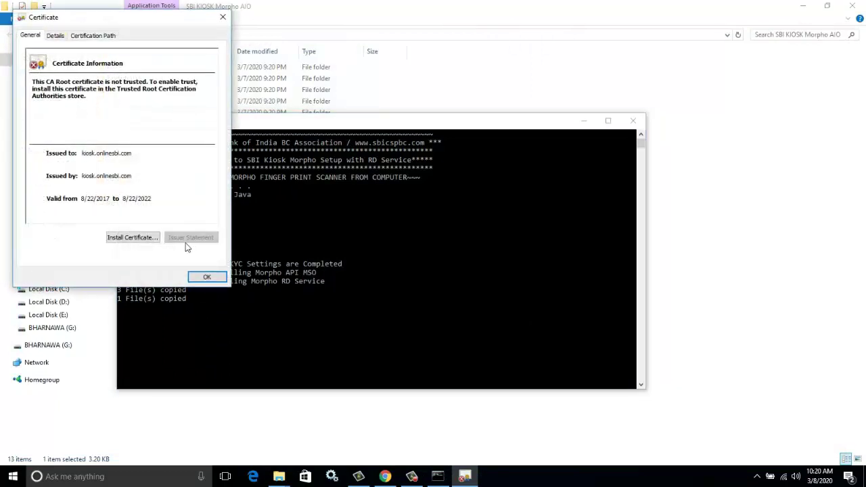
Install the kiosk.onlinesbi.com certificate for the current user with the default store selection and close the certificate window.
{"action": "left_click", "coordinate": [132, 237]}
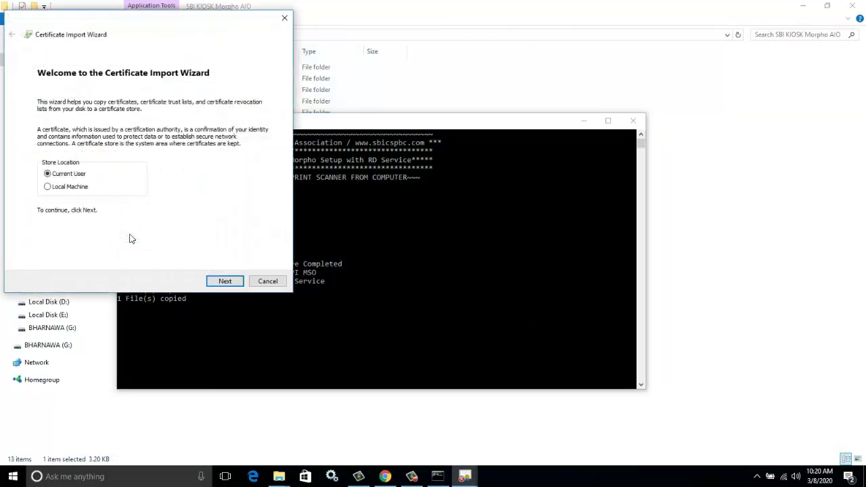
{"action": "left_click", "coordinate": [225, 281]}
{"action": "left_click", "coordinate": [226, 282]}
{"action": "left_click", "coordinate": [225, 281]}
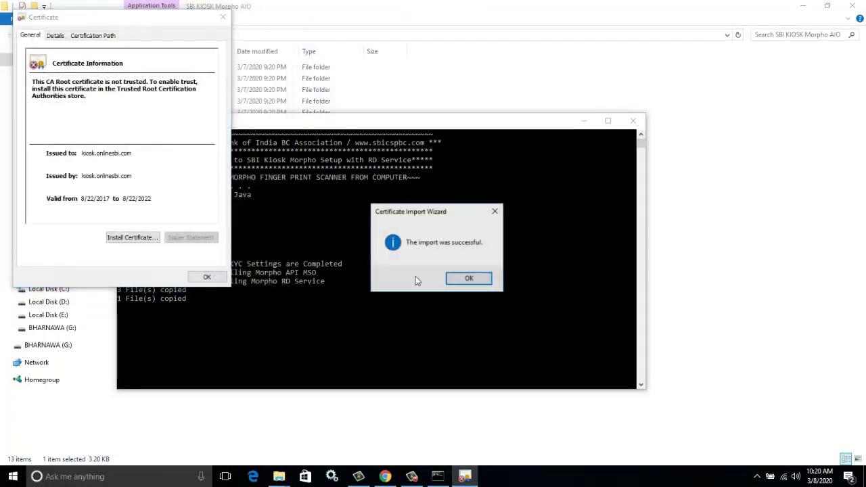
{"action": "left_click", "coordinate": [479, 281]}
{"action": "left_click", "coordinate": [207, 277]}
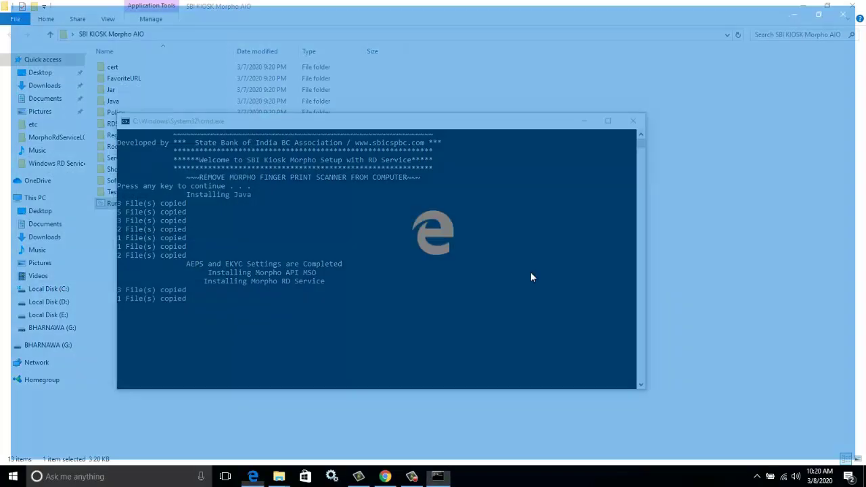
Close the browser window opened by the setup, the completed setup script and the SBI KIOSK Morpho AIO folder.
{"action": "left_click", "coordinate": [854, 9]}
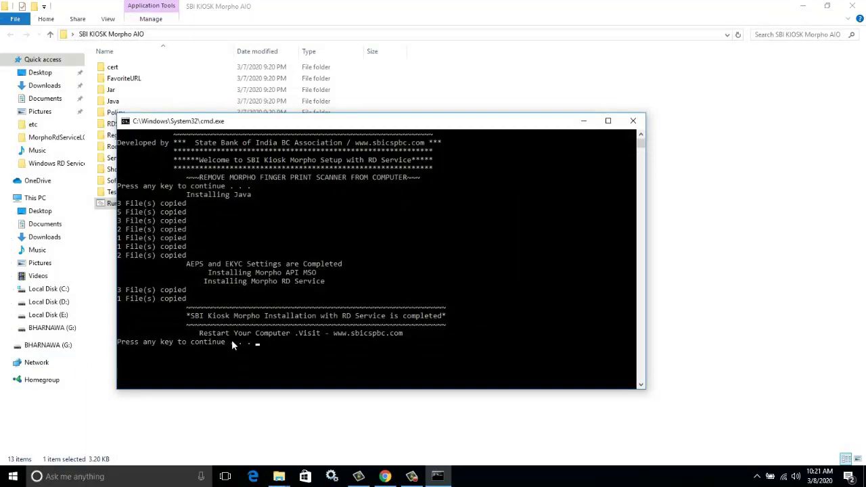
{"action": "key", "text": "Return"}
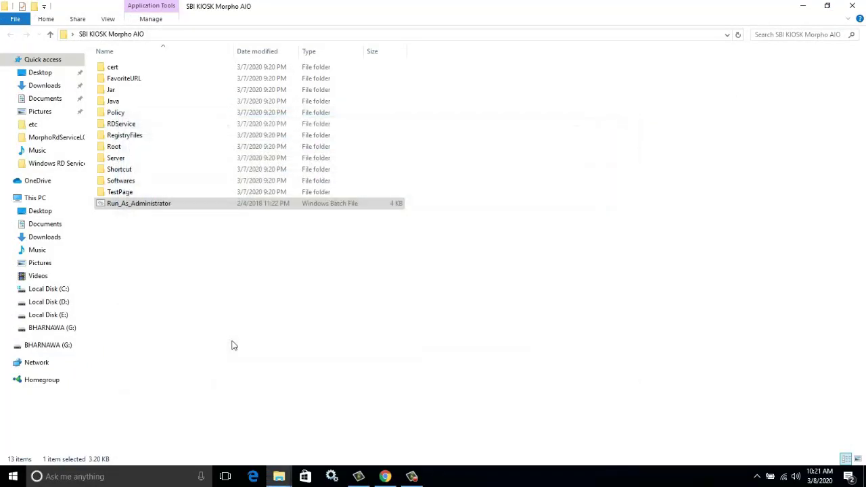
{"action": "left_click", "coordinate": [852, 5]}
{"action": "right_click", "coordinate": [336, 155]}
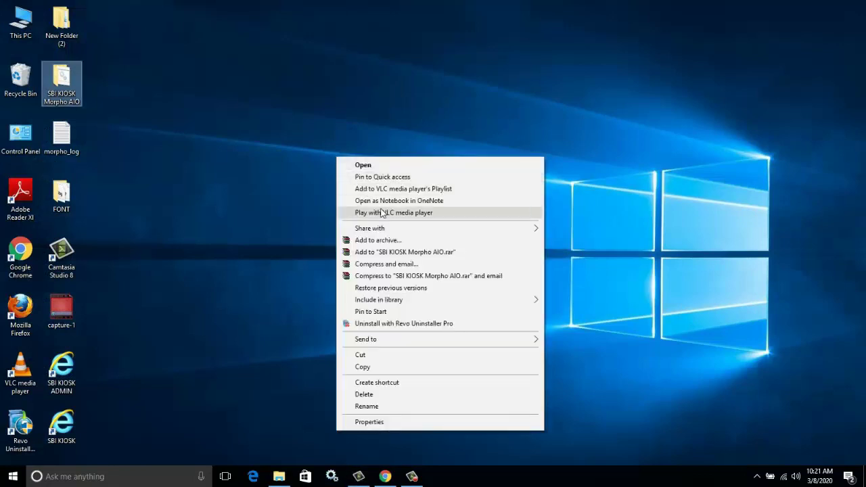
{"action": "right_click", "coordinate": [248, 98]}
{"action": "left_click", "coordinate": [624, 143]}
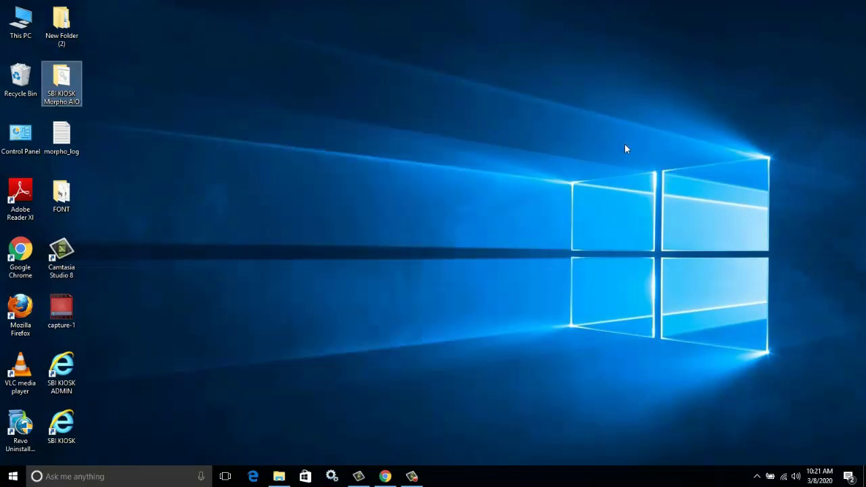
{"action": "right_click", "coordinate": [290, 49]}
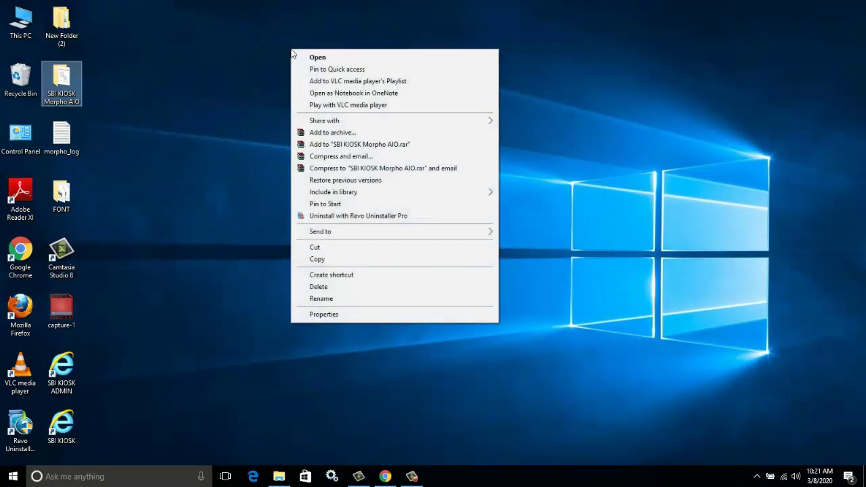
{"action": "left_click", "coordinate": [245, 281]}
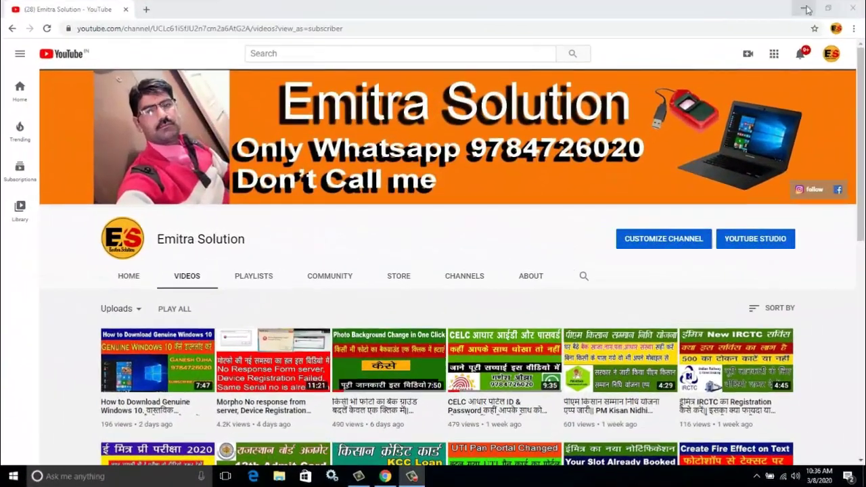
{"action": "left_click", "coordinate": [676, 87]}
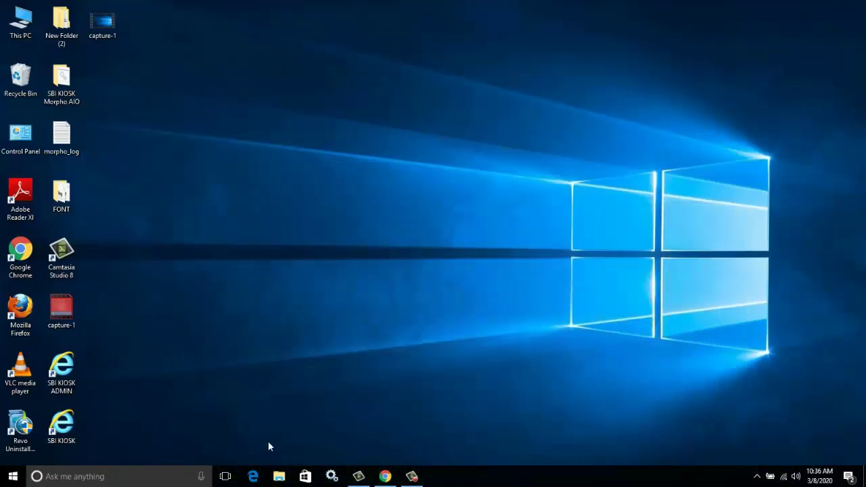
{"action": "left_click", "coordinate": [409, 477]}
{"action": "left_click", "coordinate": [409, 477]}
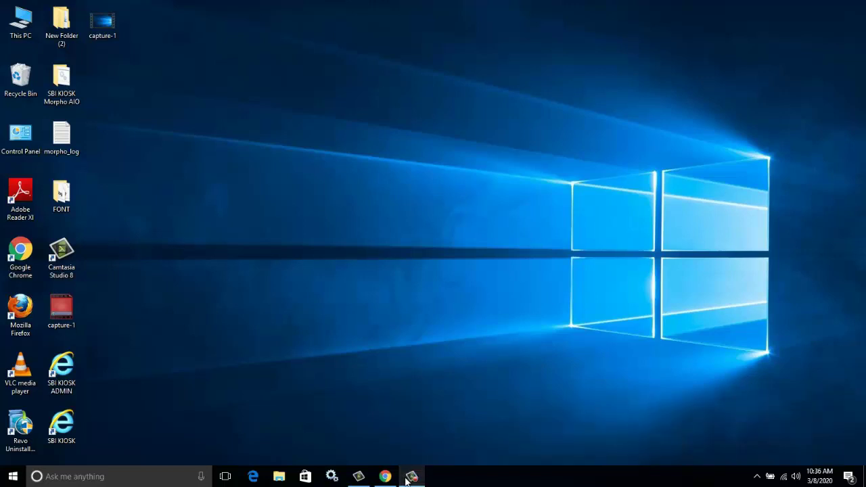
{"action": "right_click", "coordinate": [287, 154]}
{"action": "left_click", "coordinate": [326, 184]}
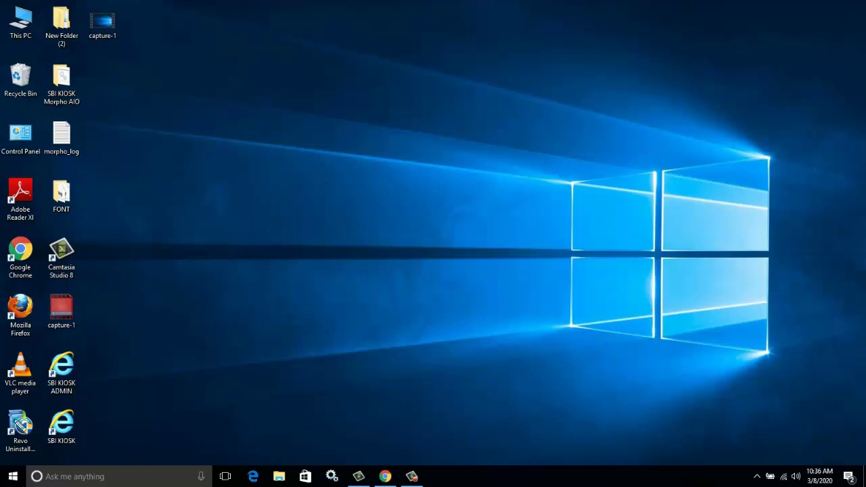
Open the SBI KIOSK desktop shortcut and log in with the kiosk user ID, password and captcha.
{"action": "left_click_drag", "start_coordinate": [34, 401], "coordinate": [86, 456]}
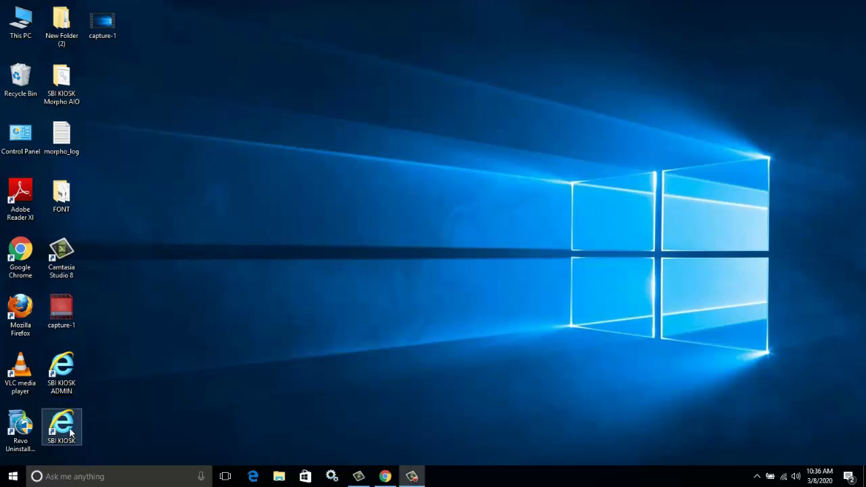
{"action": "double_click", "coordinate": [80, 433]}
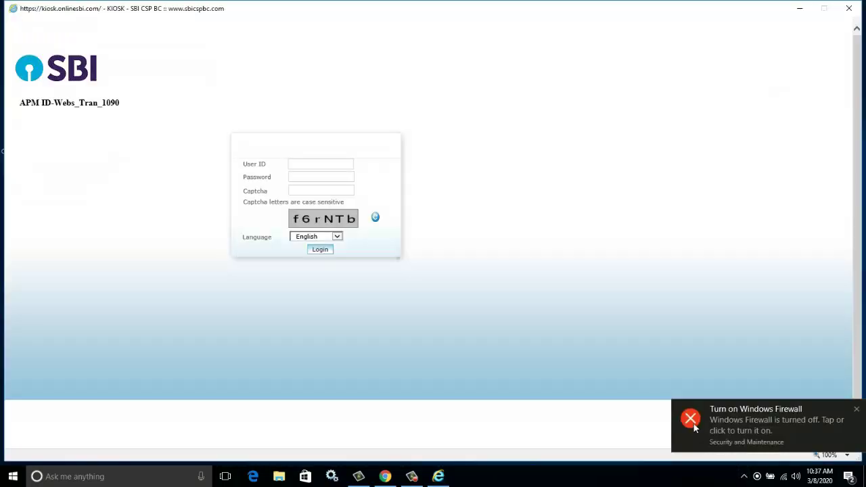
{"action": "left_click", "coordinate": [341, 162]}
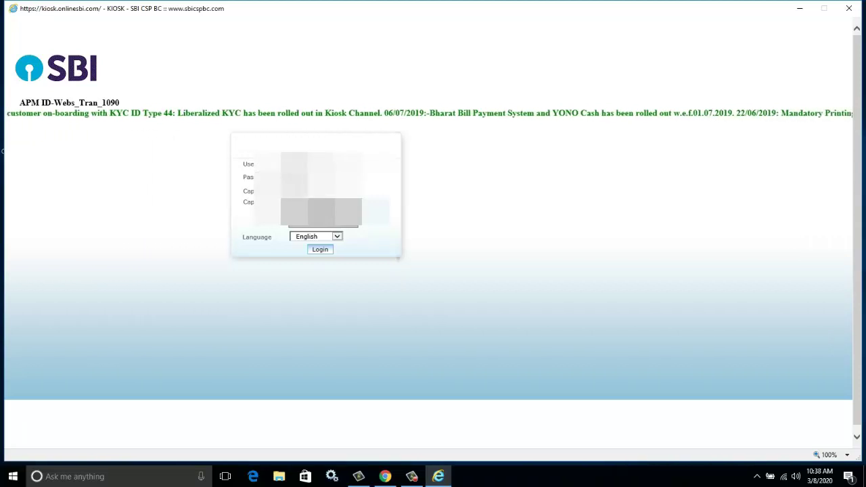
{"action": "left_click", "coordinate": [320, 254]}
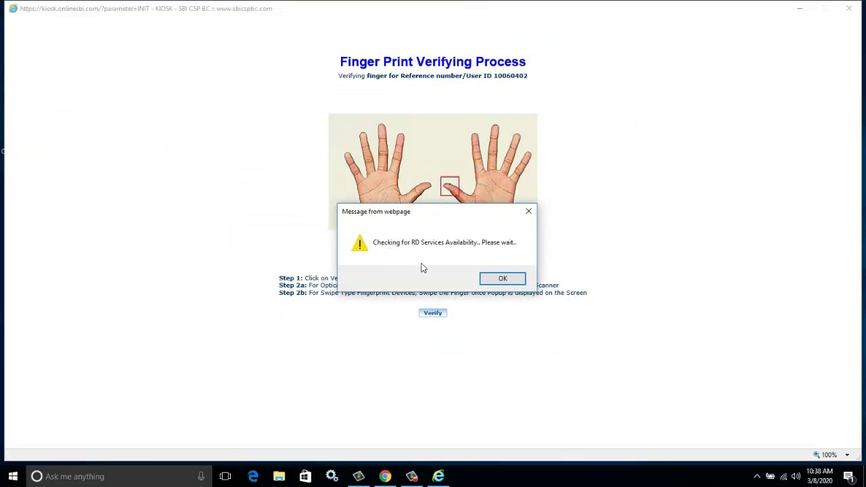
Acknowledge the RD Services availability check, accept both security certificate alerts and proceed to fingerprint verification.
{"action": "left_click_drag", "start_coordinate": [354, 231], "coordinate": [542, 257]}
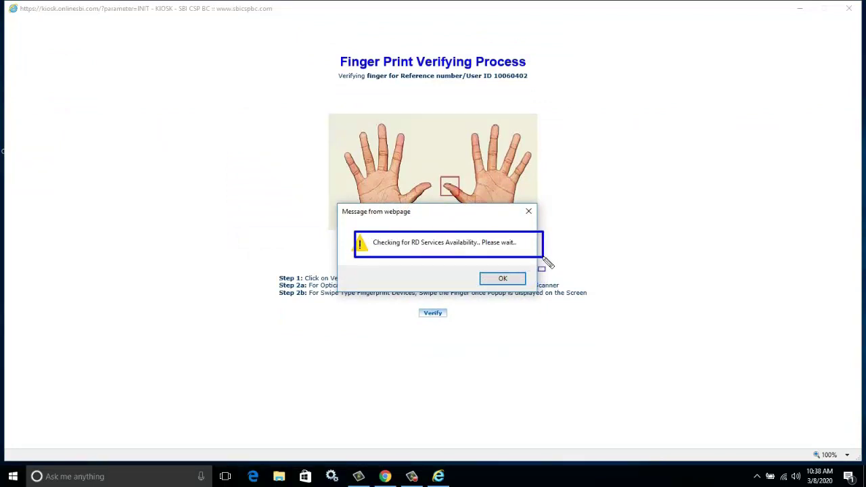
{"action": "left_click", "coordinate": [518, 281]}
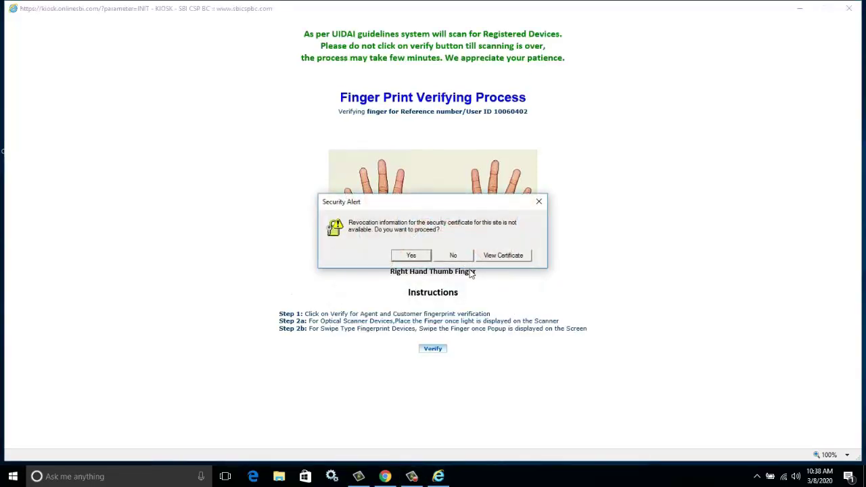
{"action": "left_click", "coordinate": [411, 255]}
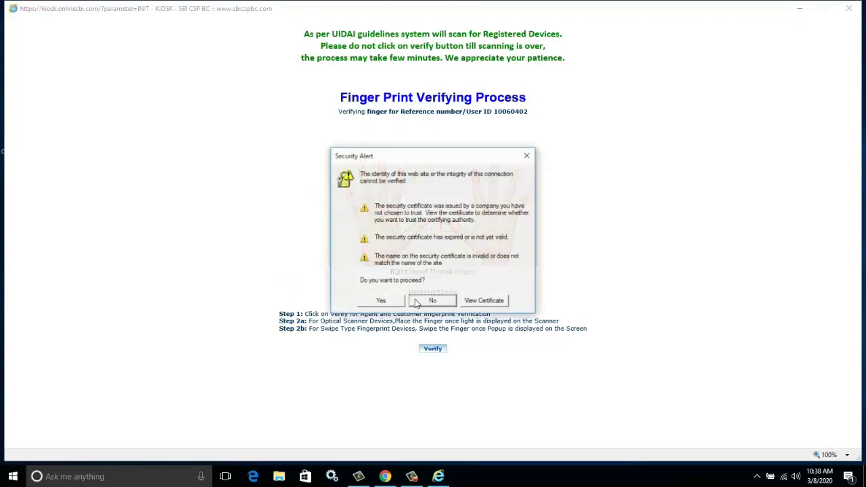
{"action": "left_click", "coordinate": [380, 301]}
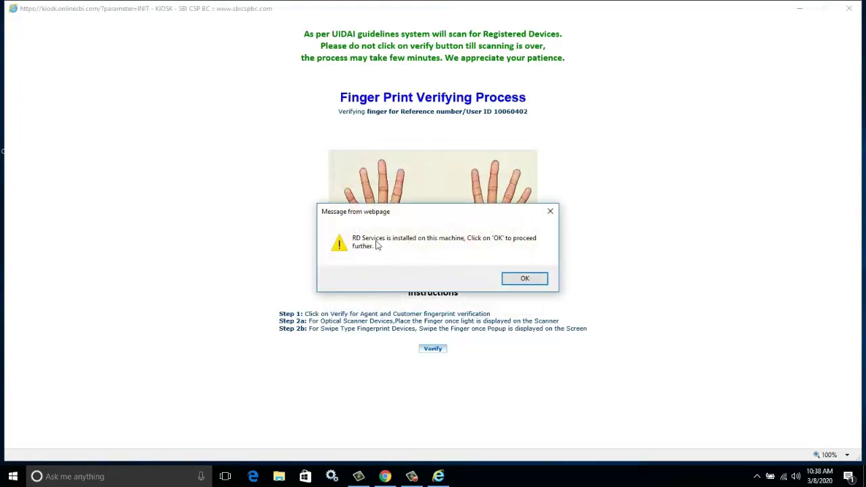
{"action": "left_click", "coordinate": [534, 281]}
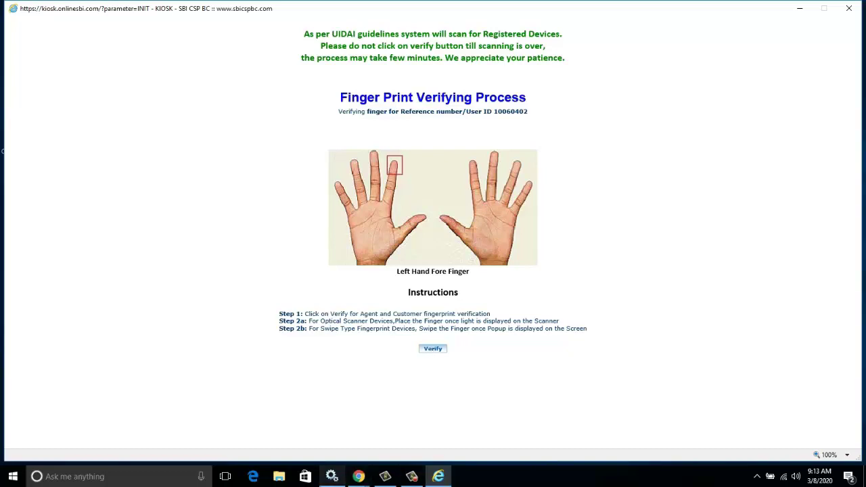
Try to verify the left hand fore finger on the kiosk page and dismiss the resulting messages.
{"action": "mouse_move", "coordinate": [332, 476]}
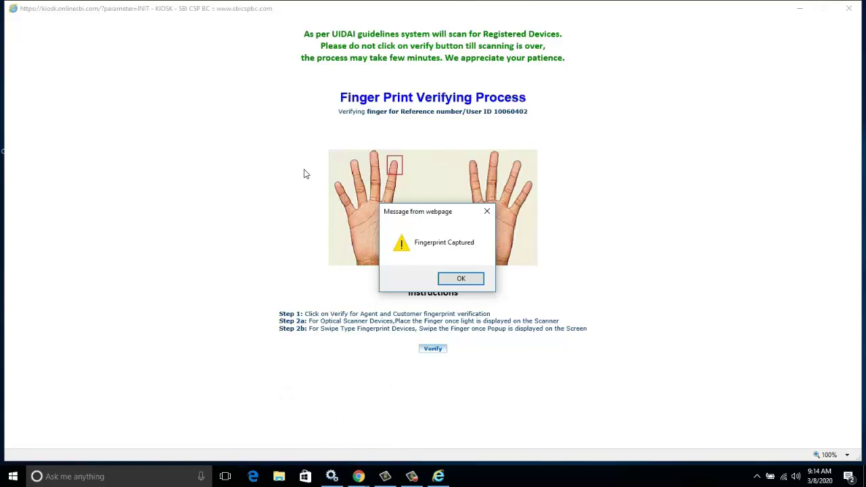
{"action": "left_click", "coordinate": [464, 278]}
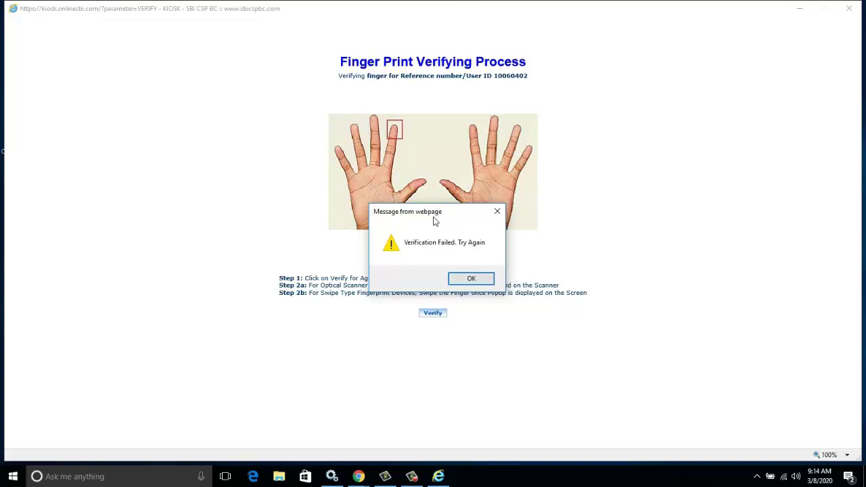
{"action": "left_click_drag", "start_coordinate": [434, 218], "coordinate": [480, 159]}
{"action": "left_click", "coordinate": [517, 218]}
Switch to the Chrome window showing the Emitra Solution YouTube channel.
{"action": "left_click", "coordinate": [358, 477]}
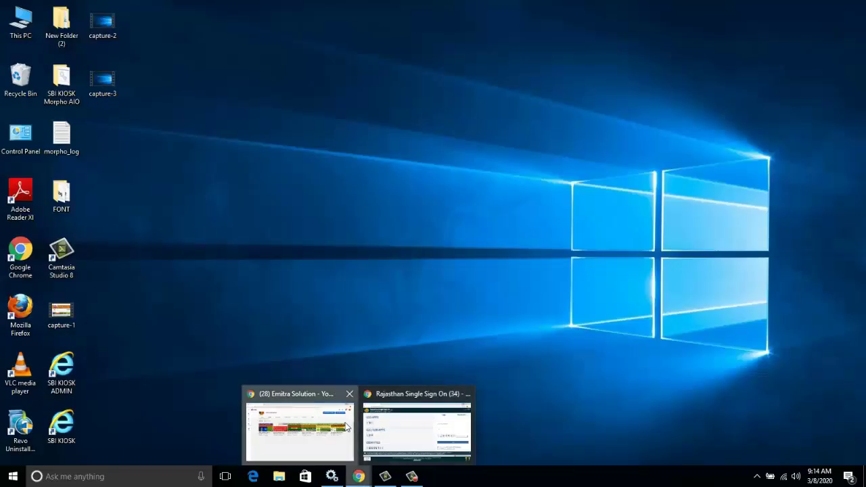
{"action": "left_click", "coordinate": [296, 427]}
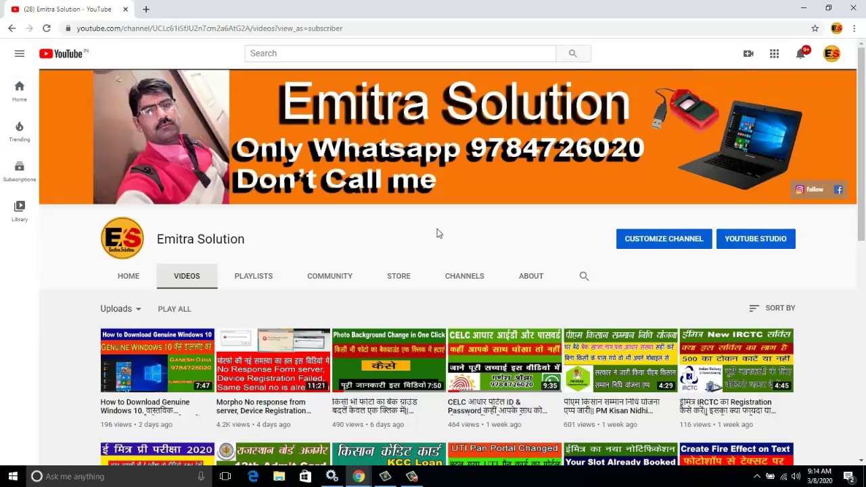